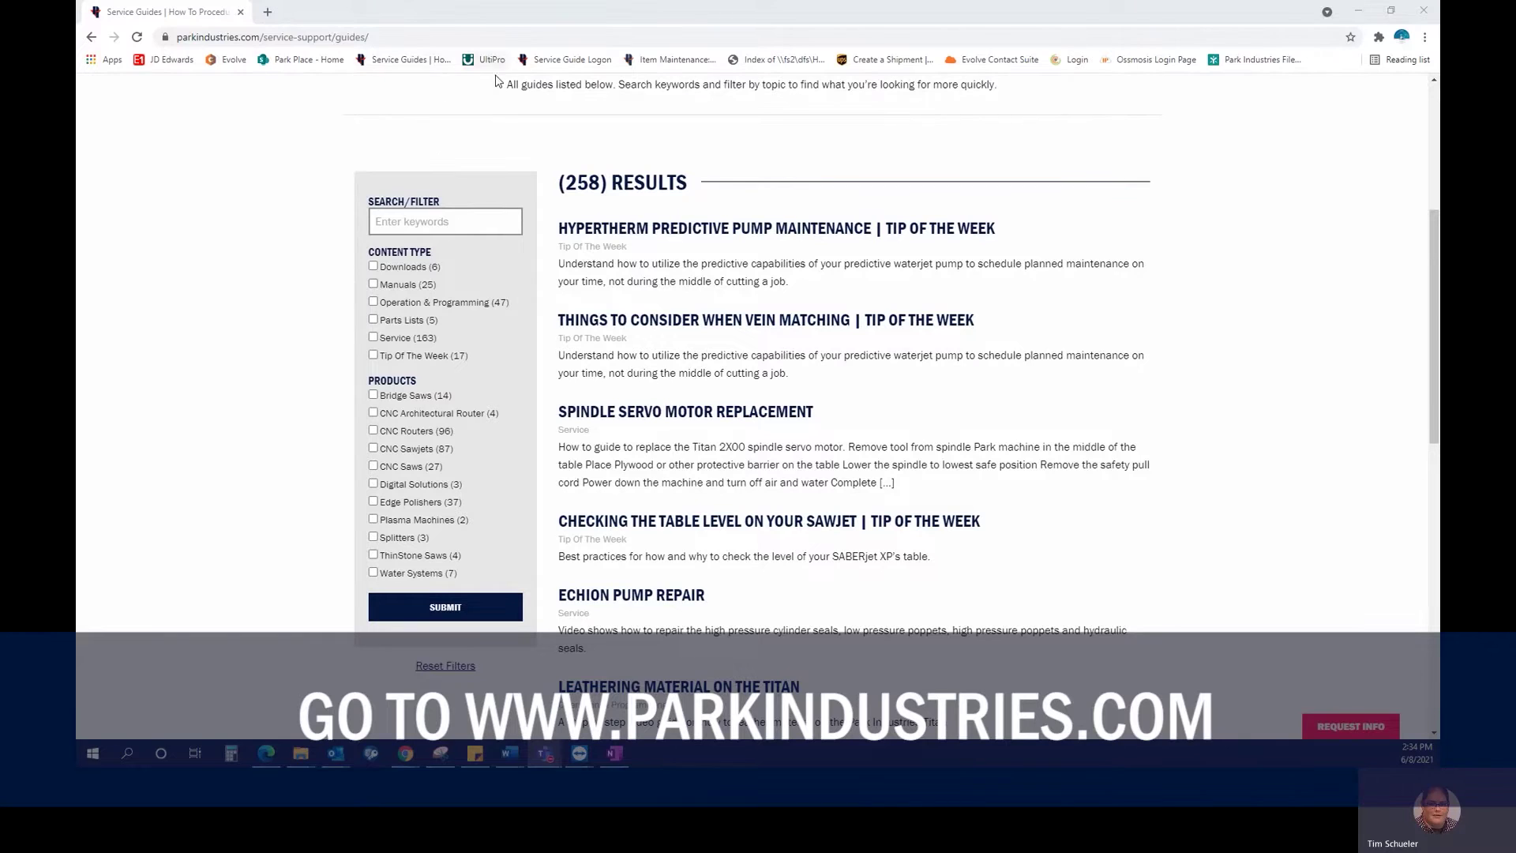
# Filter the Park Industries Service & Training Guides to show Downloads only
pyautogui.scroll(1, 505, 128)
pyautogui.scroll(5, 505, 129)
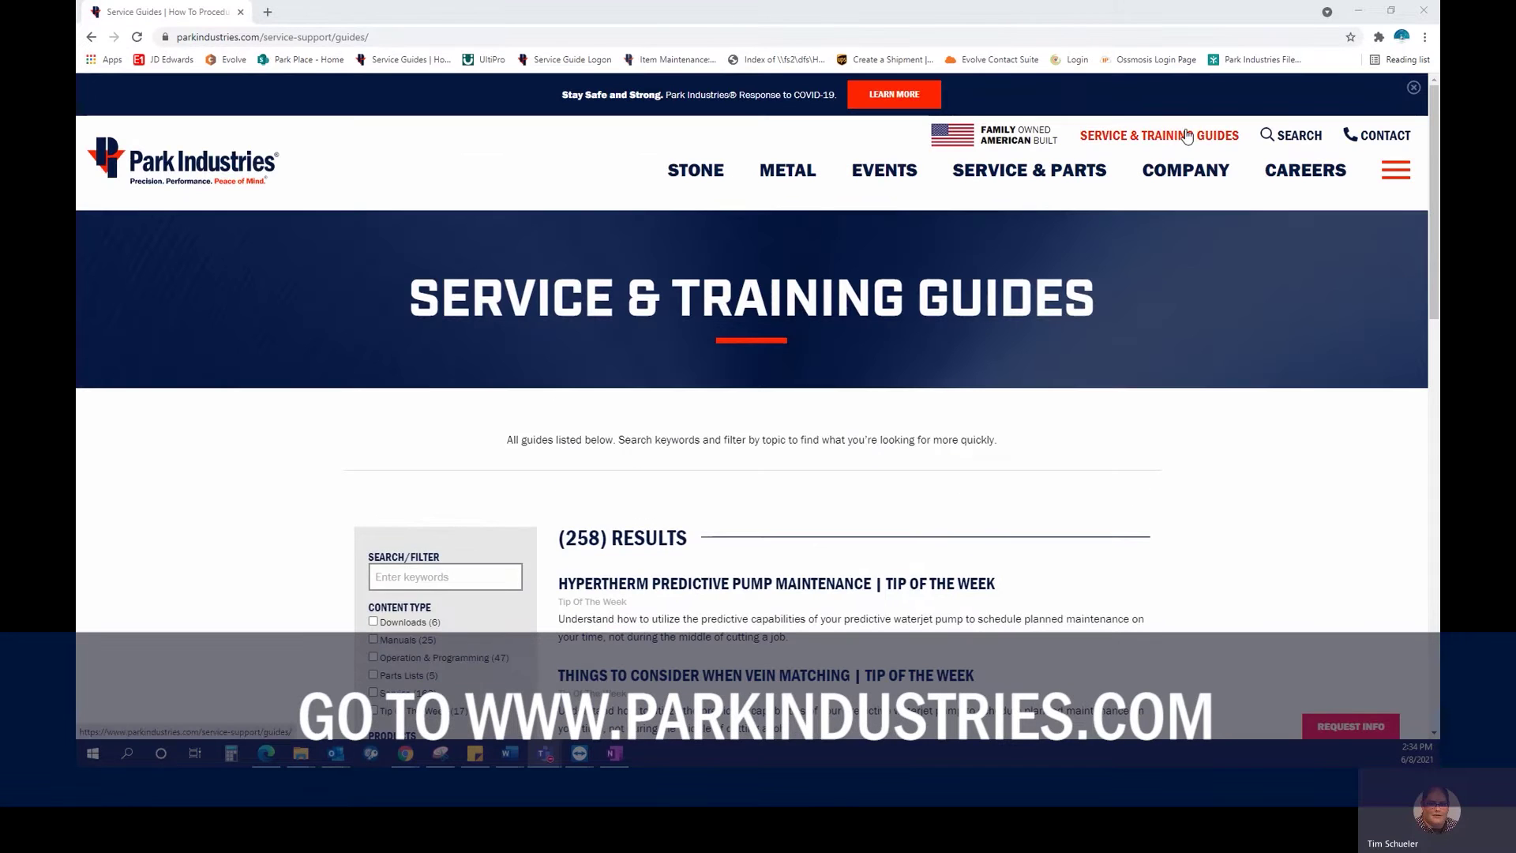
pyautogui.click(1185, 137)
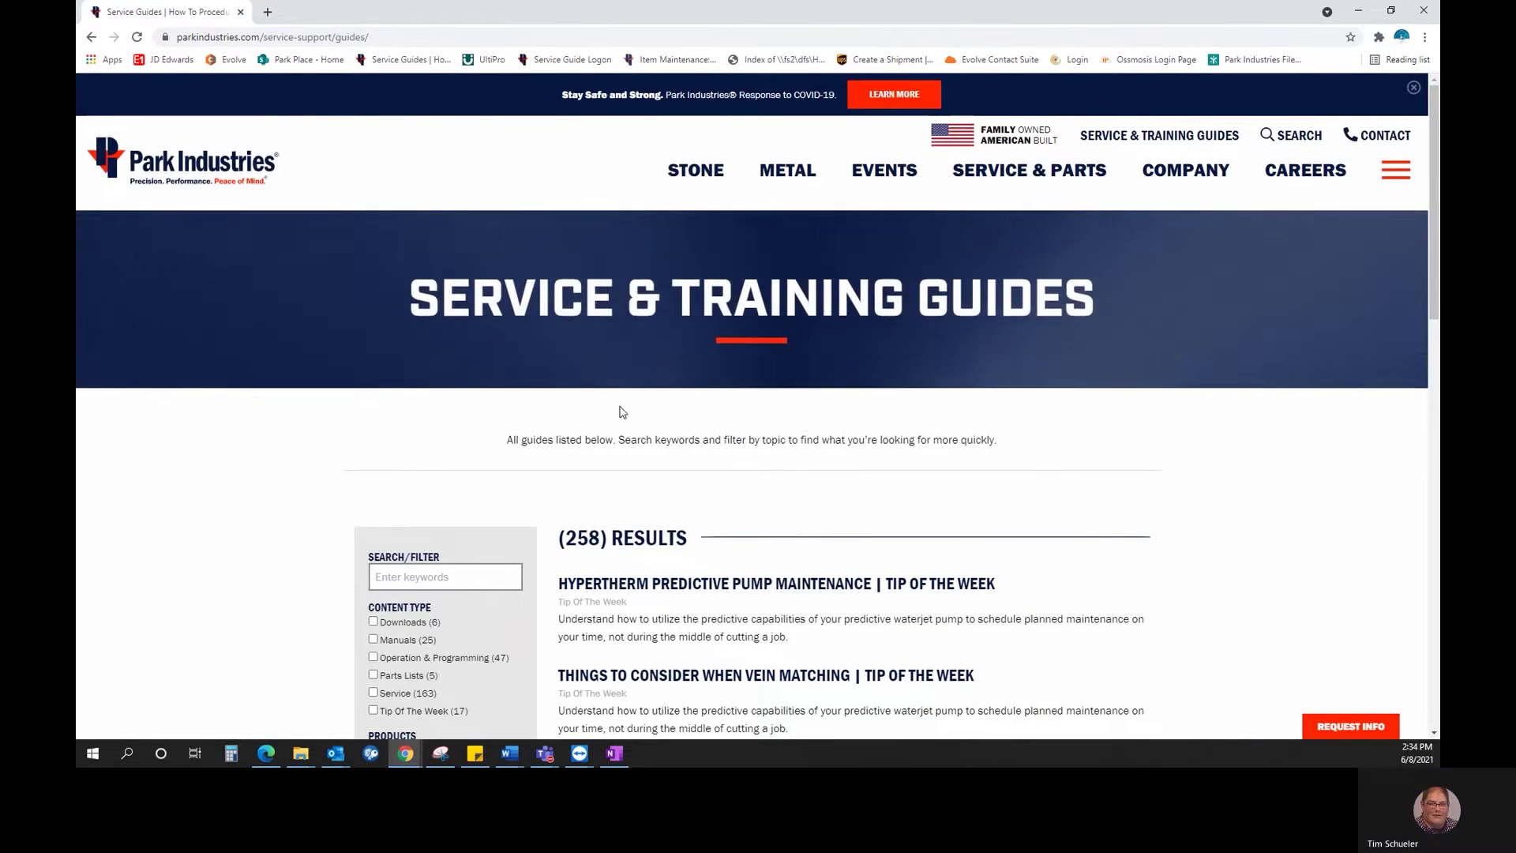
pyautogui.scroll(-3, 805, 428)
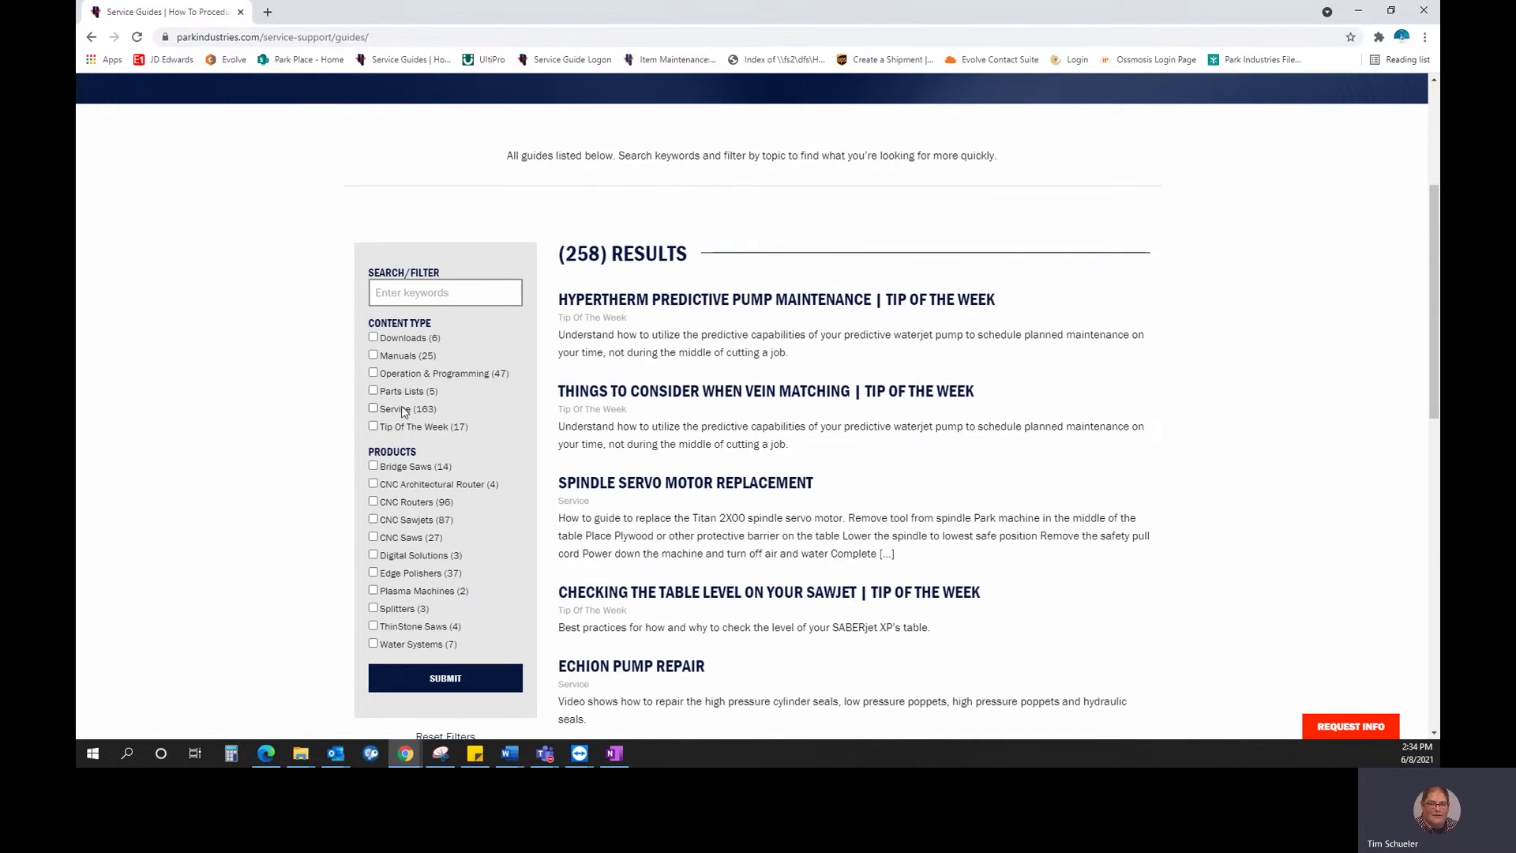
pyautogui.click(373, 338)
pyautogui.click(466, 692)
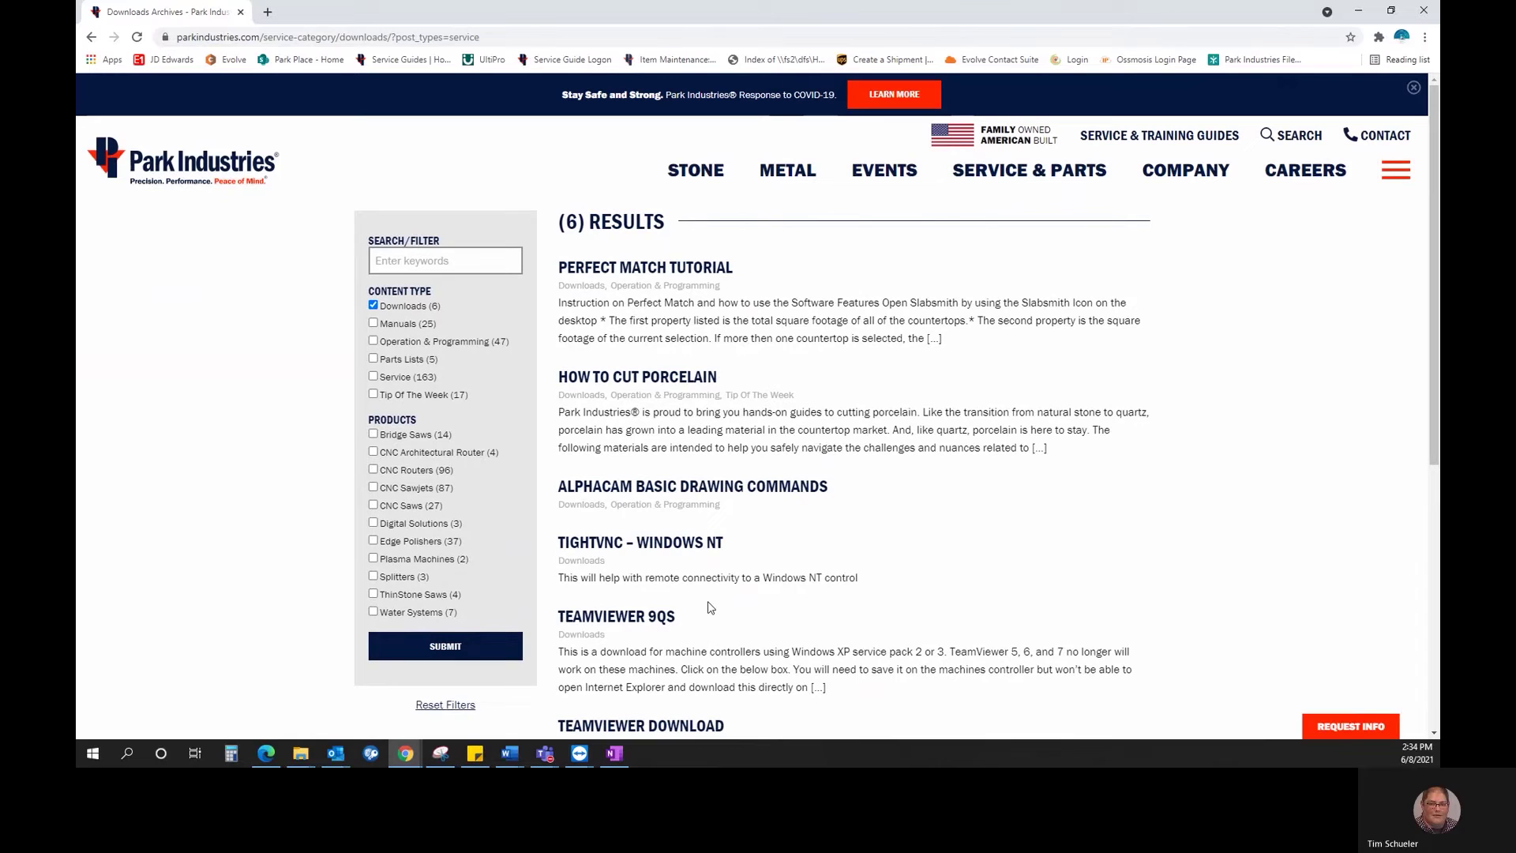
# Open the TightVNC – Windows NT guide, acknowledge the notice, and follow its TightVNC download link
pyautogui.click(667, 548)
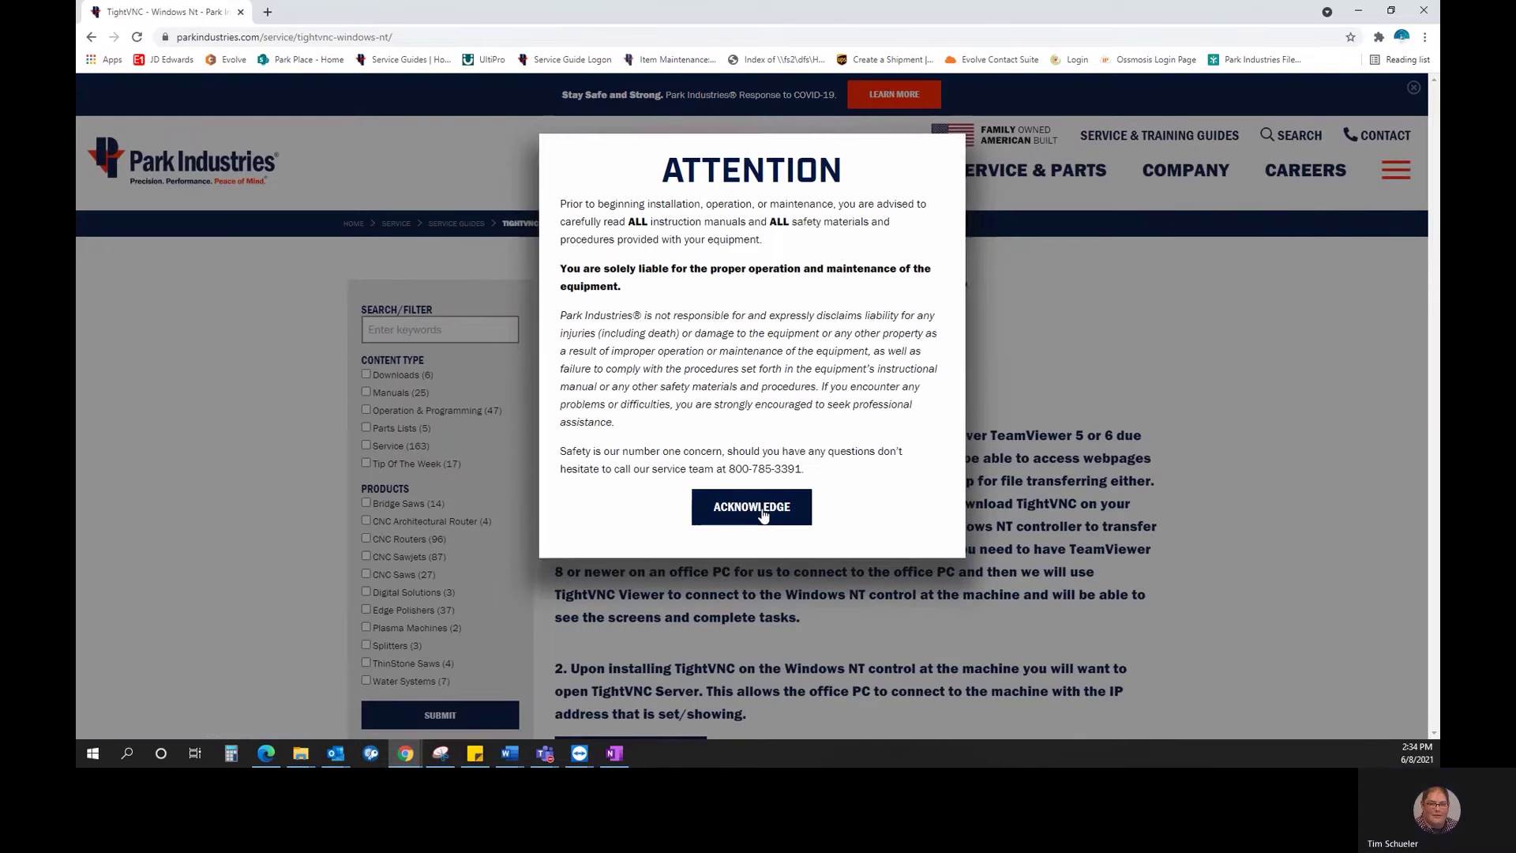
pyautogui.click(763, 515)
pyautogui.scroll(-5, 692, 502)
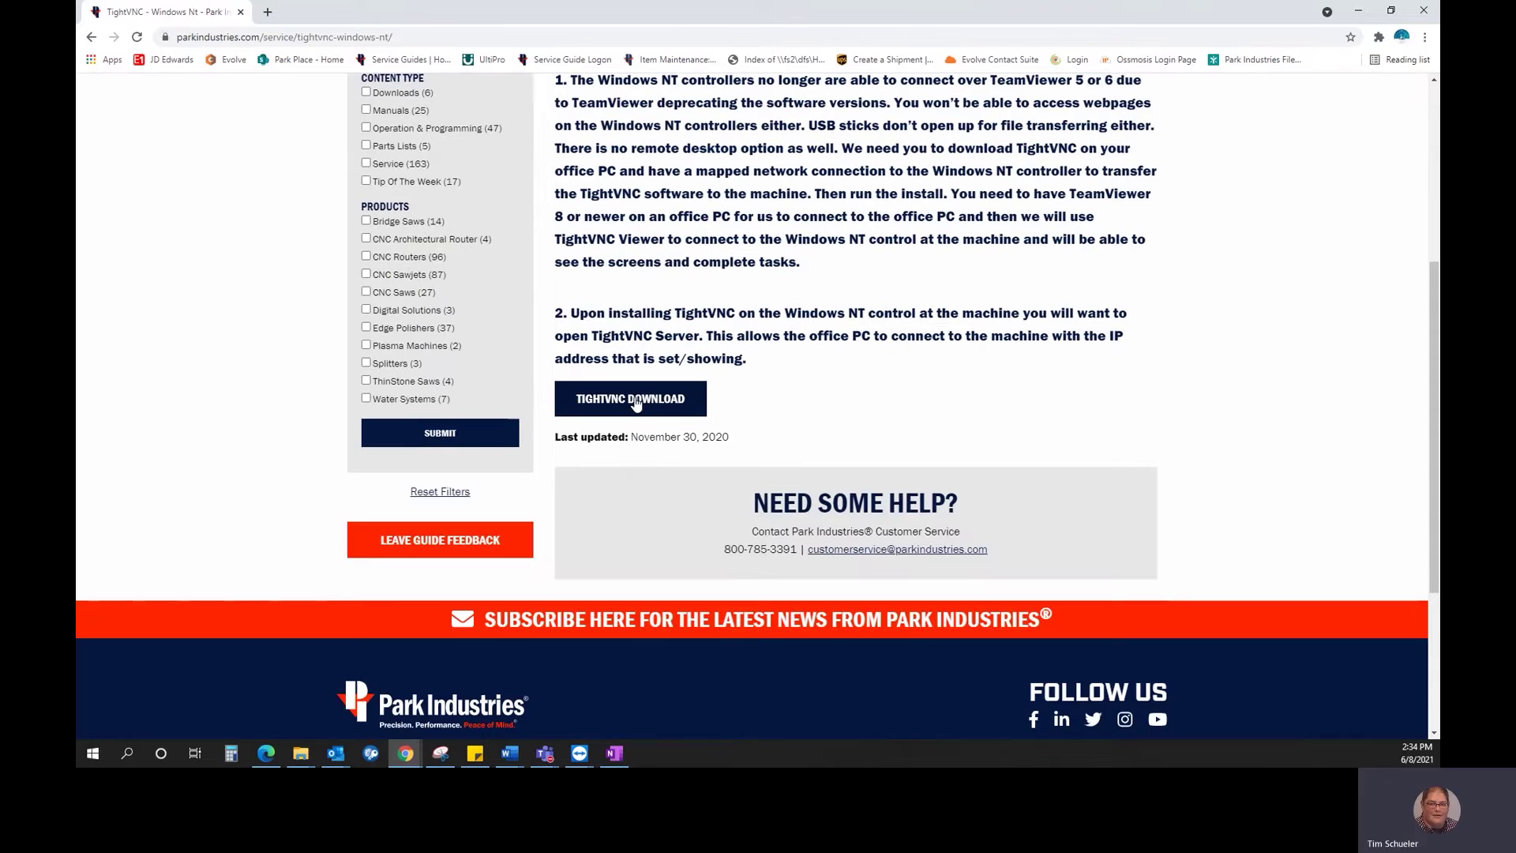
pyautogui.click(630, 403)
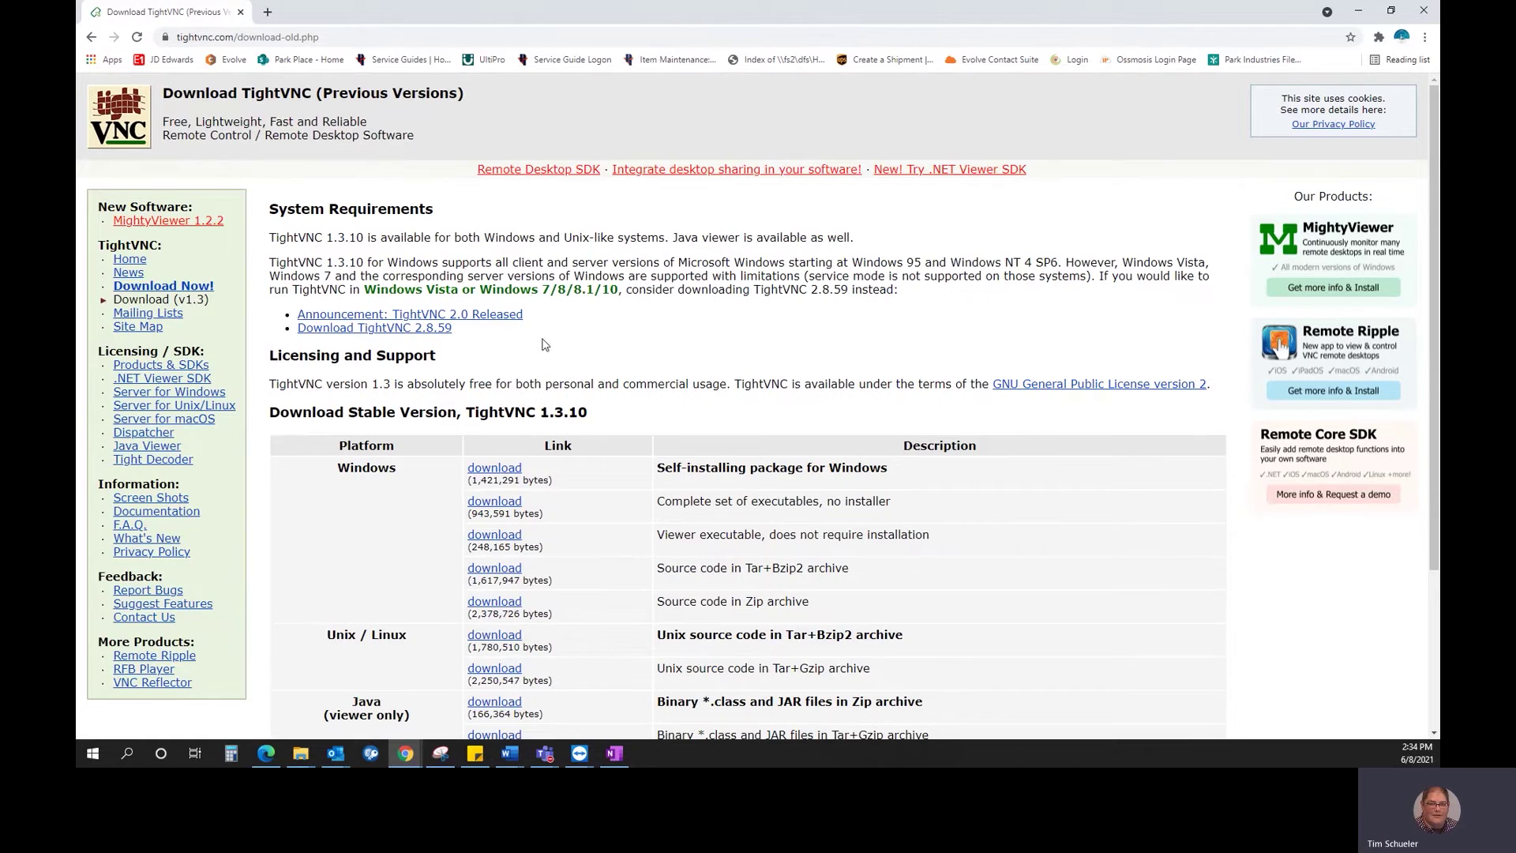
# Download tightvnc-1.3.10-setup.exe for Windows and run the installer
pyautogui.click(496, 472)
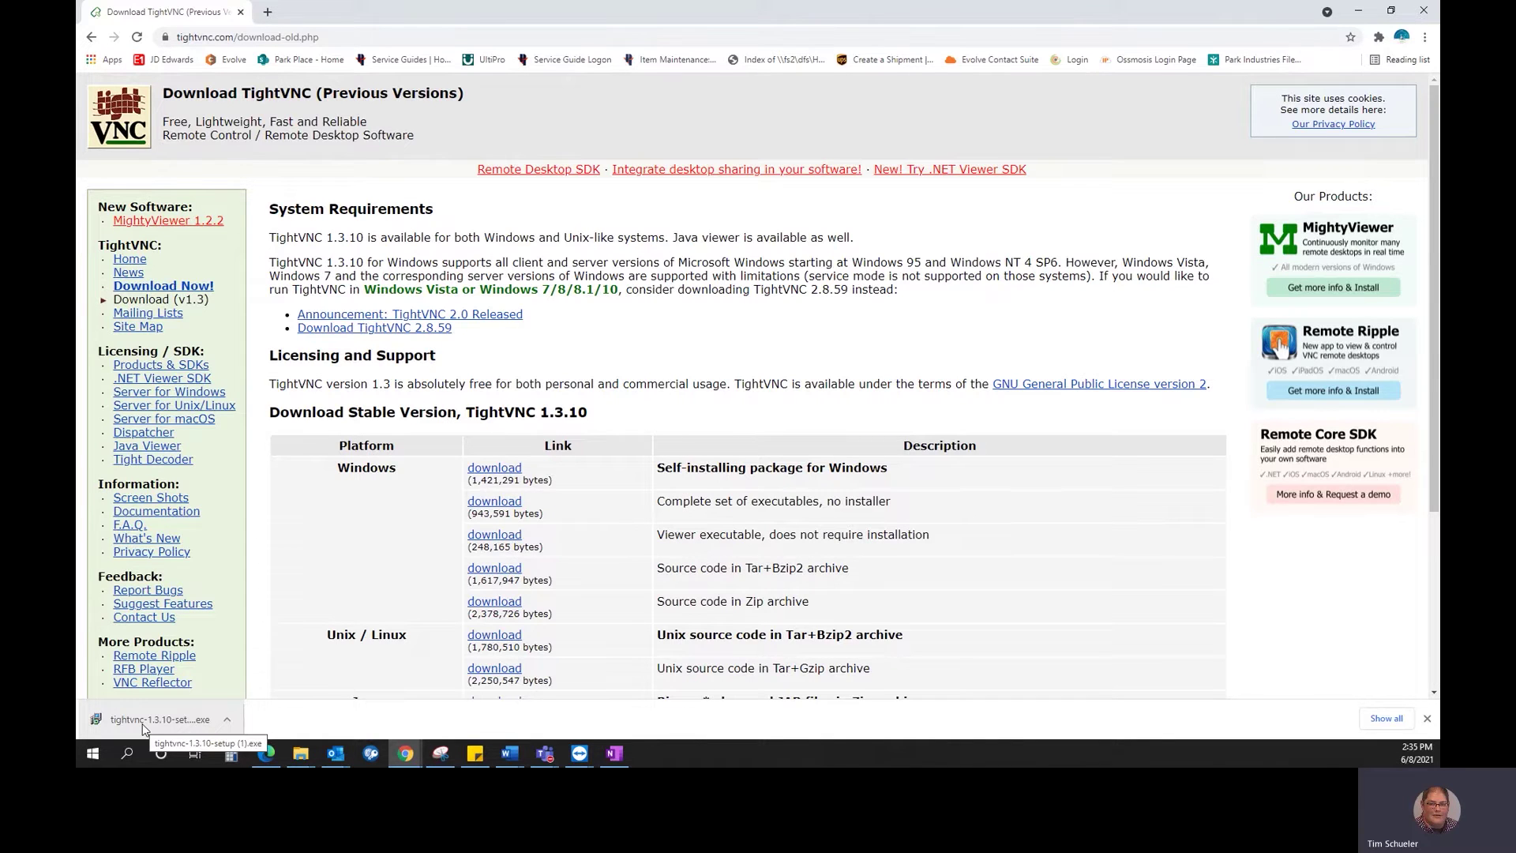
pyautogui.click(144, 722)
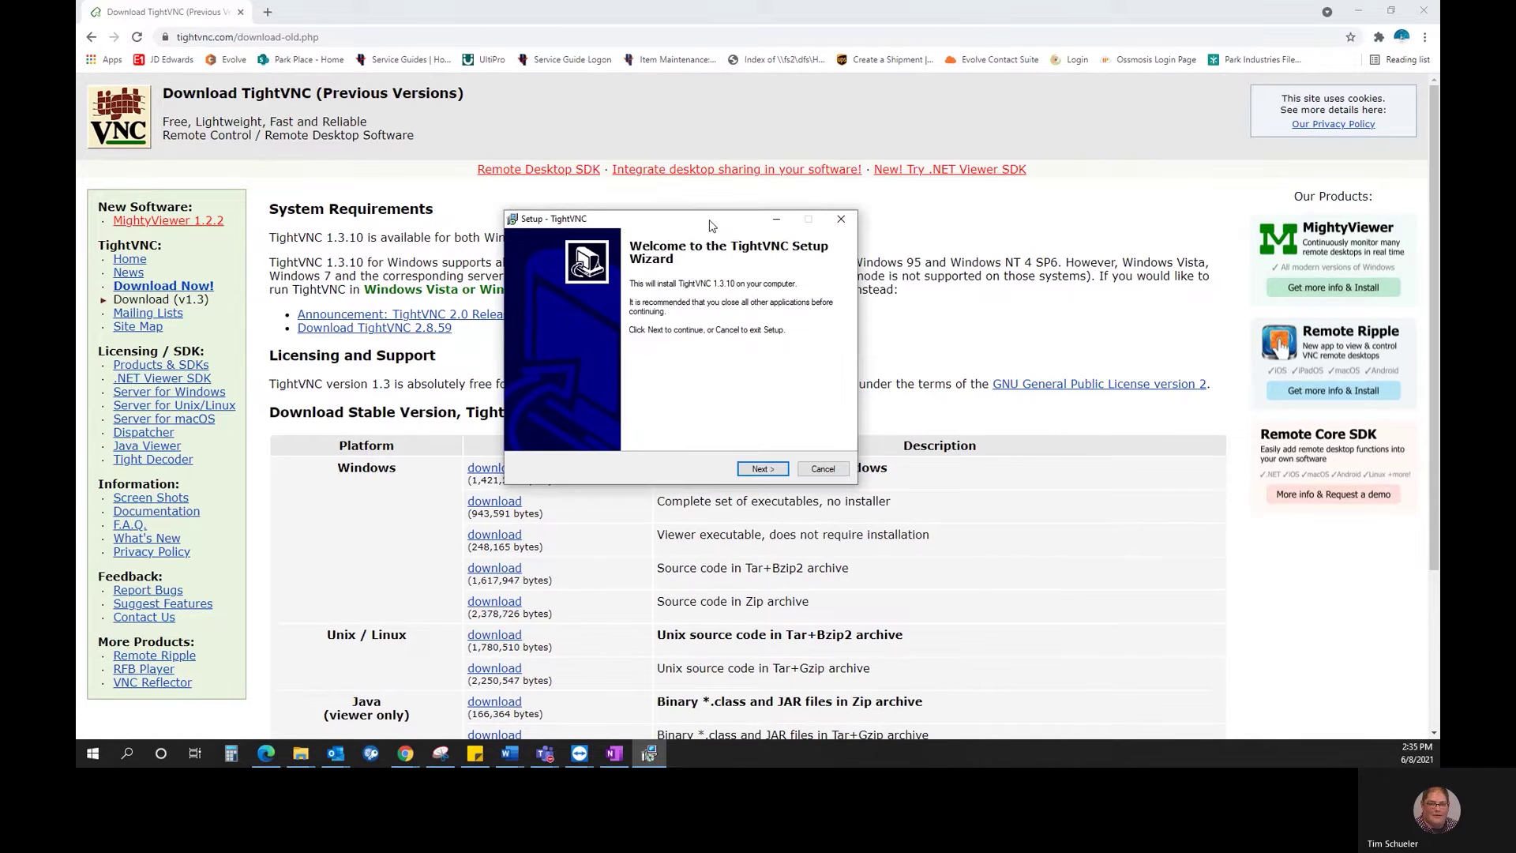
# Install TightVNC 1.3.10 with default location, all components, Start Menu folder and .vnc association
pyautogui.click(761, 469)
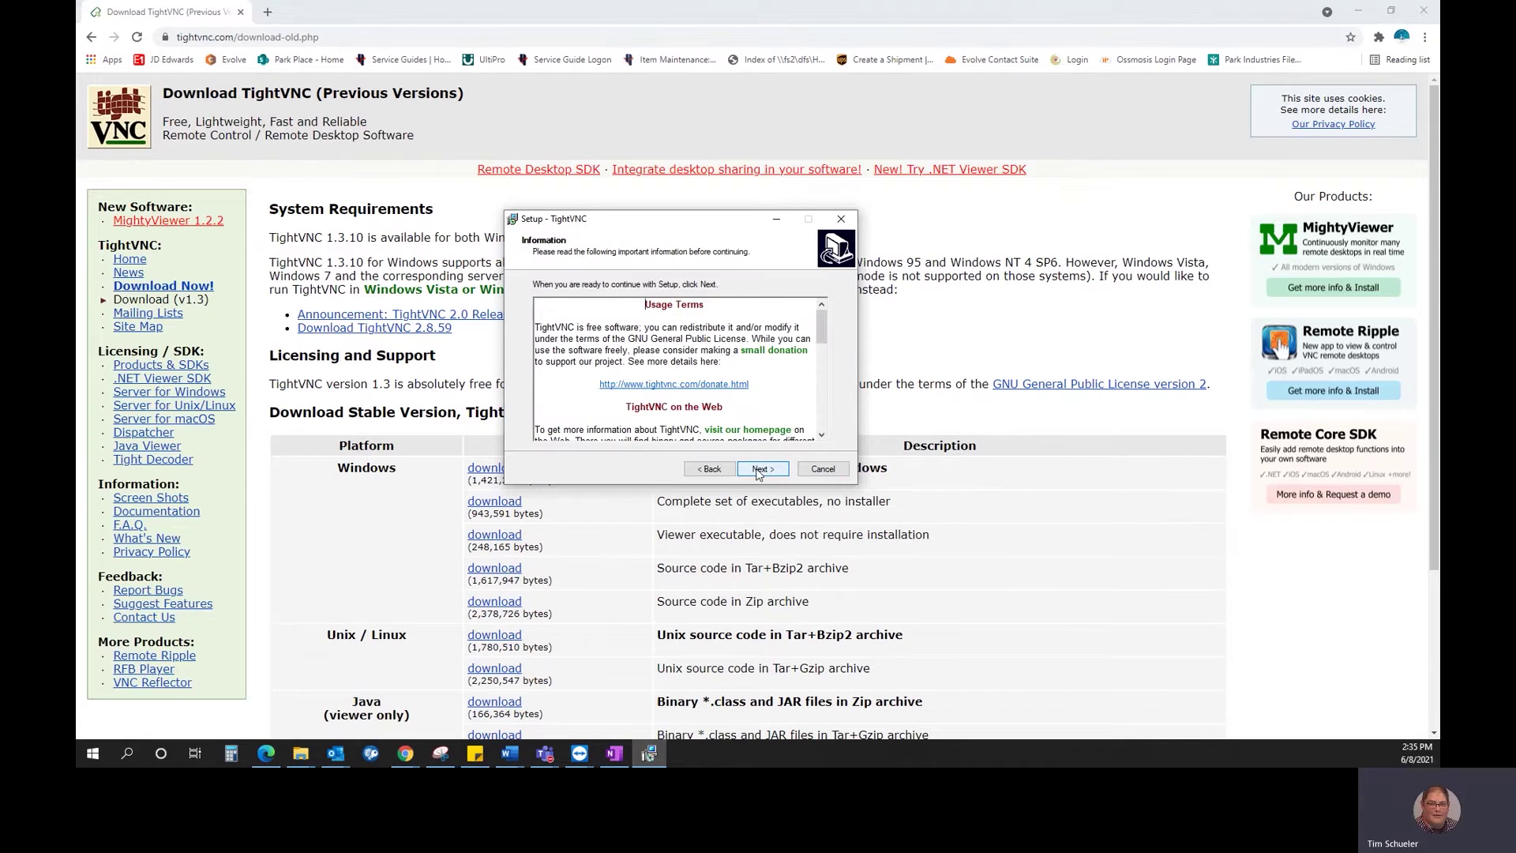
pyautogui.click(759, 471)
pyautogui.click(759, 471)
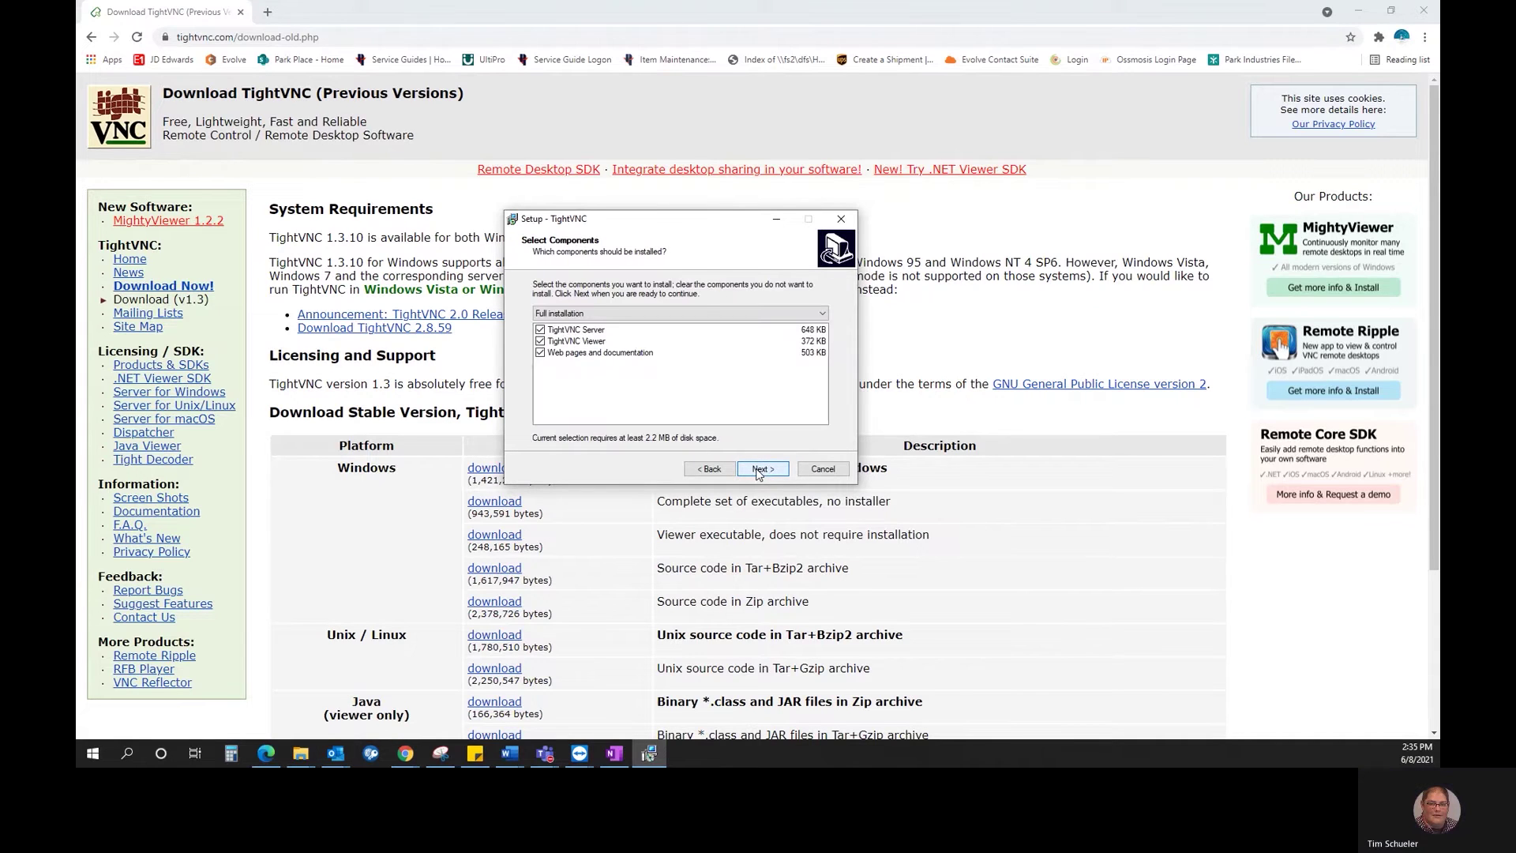
pyautogui.click(759, 470)
pyautogui.click(761, 473)
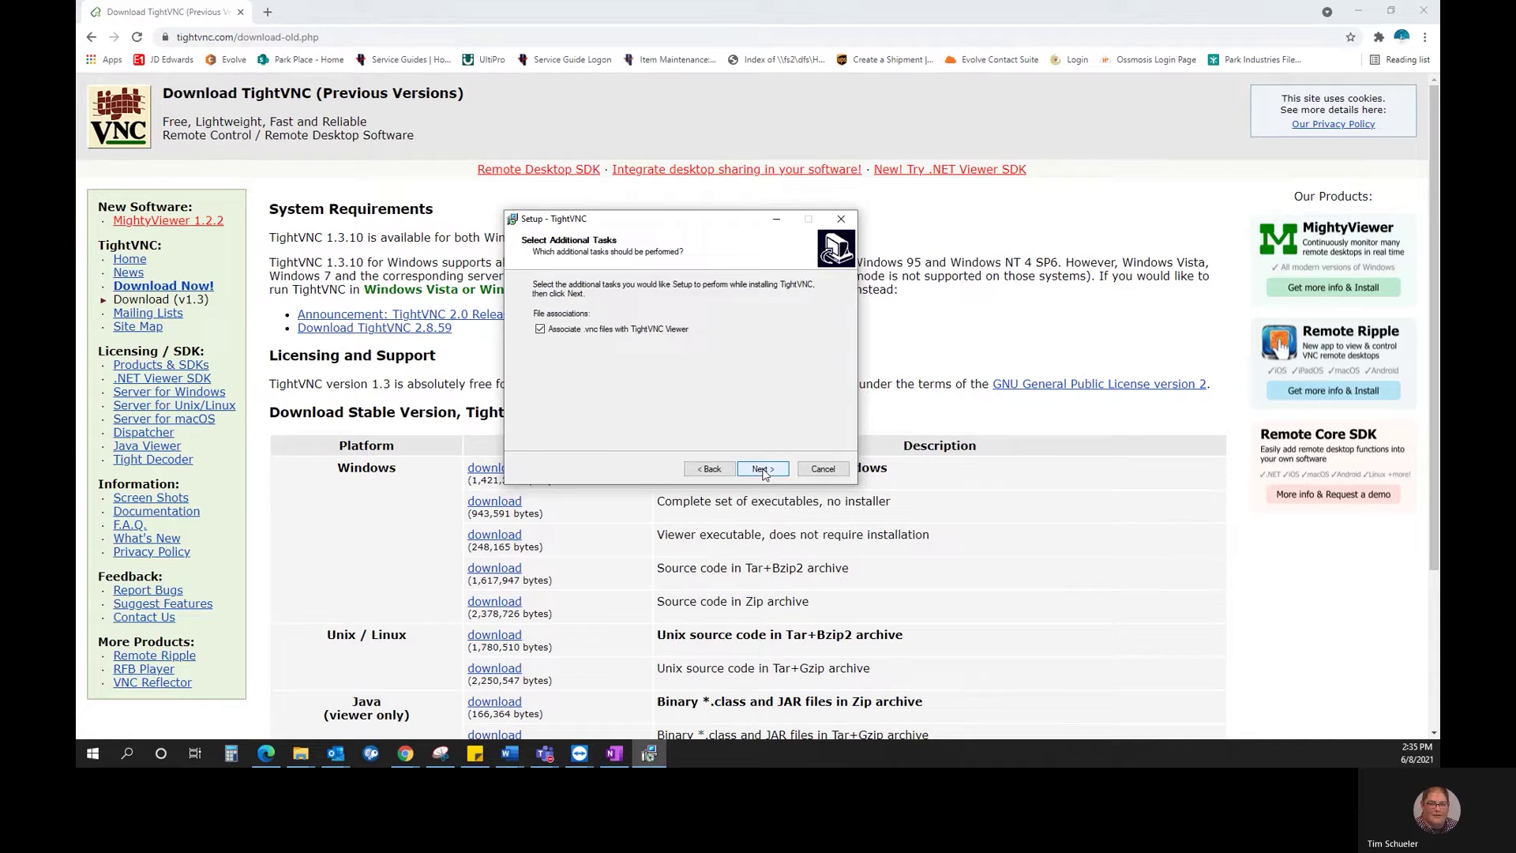
pyautogui.click(765, 472)
pyautogui.click(765, 471)
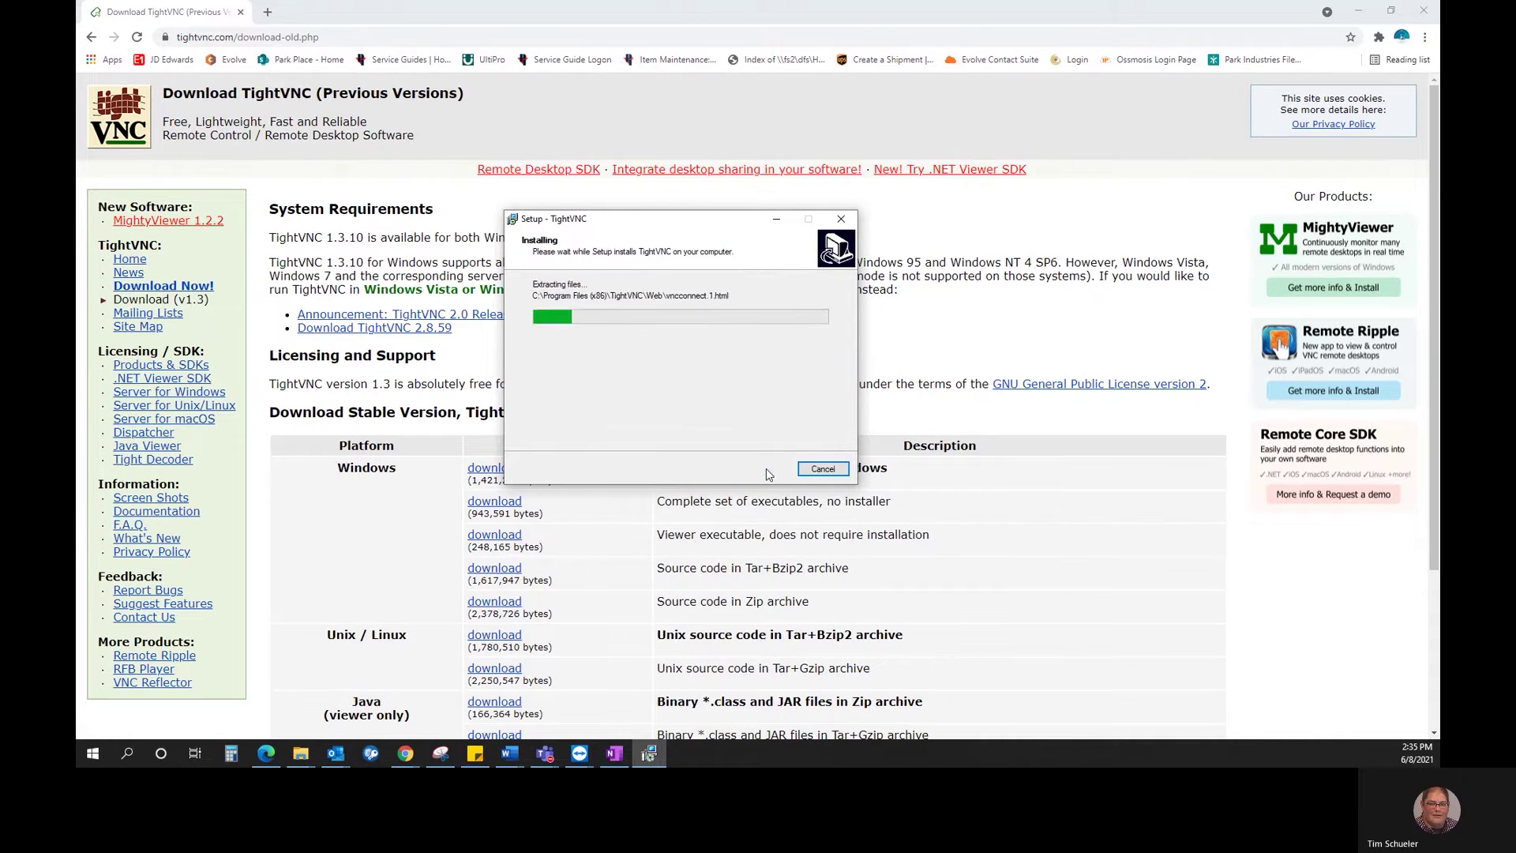
pyautogui.click(763, 470)
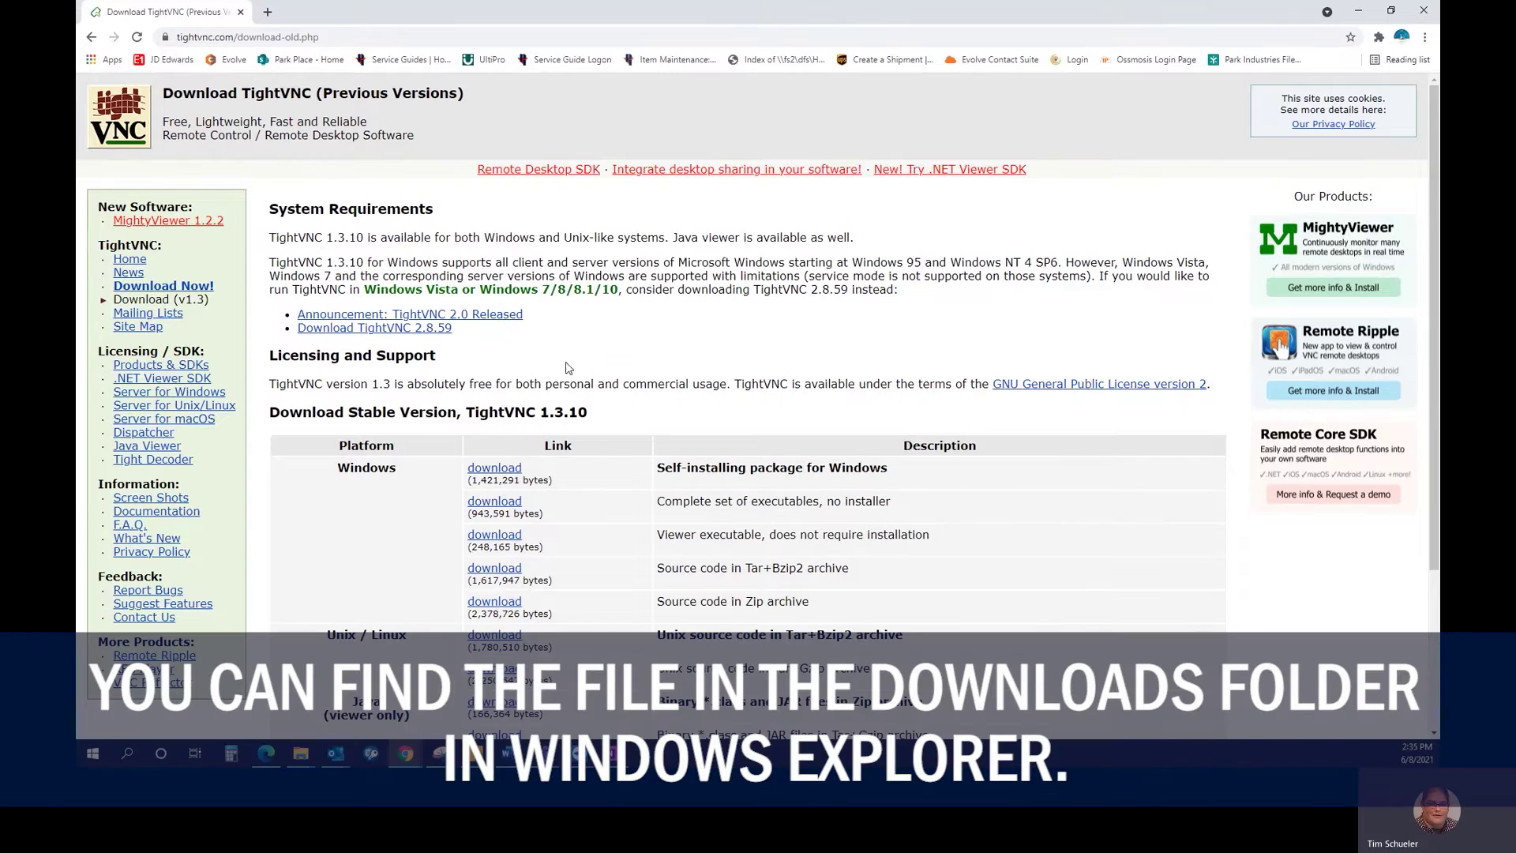
# Transfer the installer to the remote XP machine and install TightVNC to E:\Program Files\TightVNC with defaults
pyautogui.click(1357, 13)
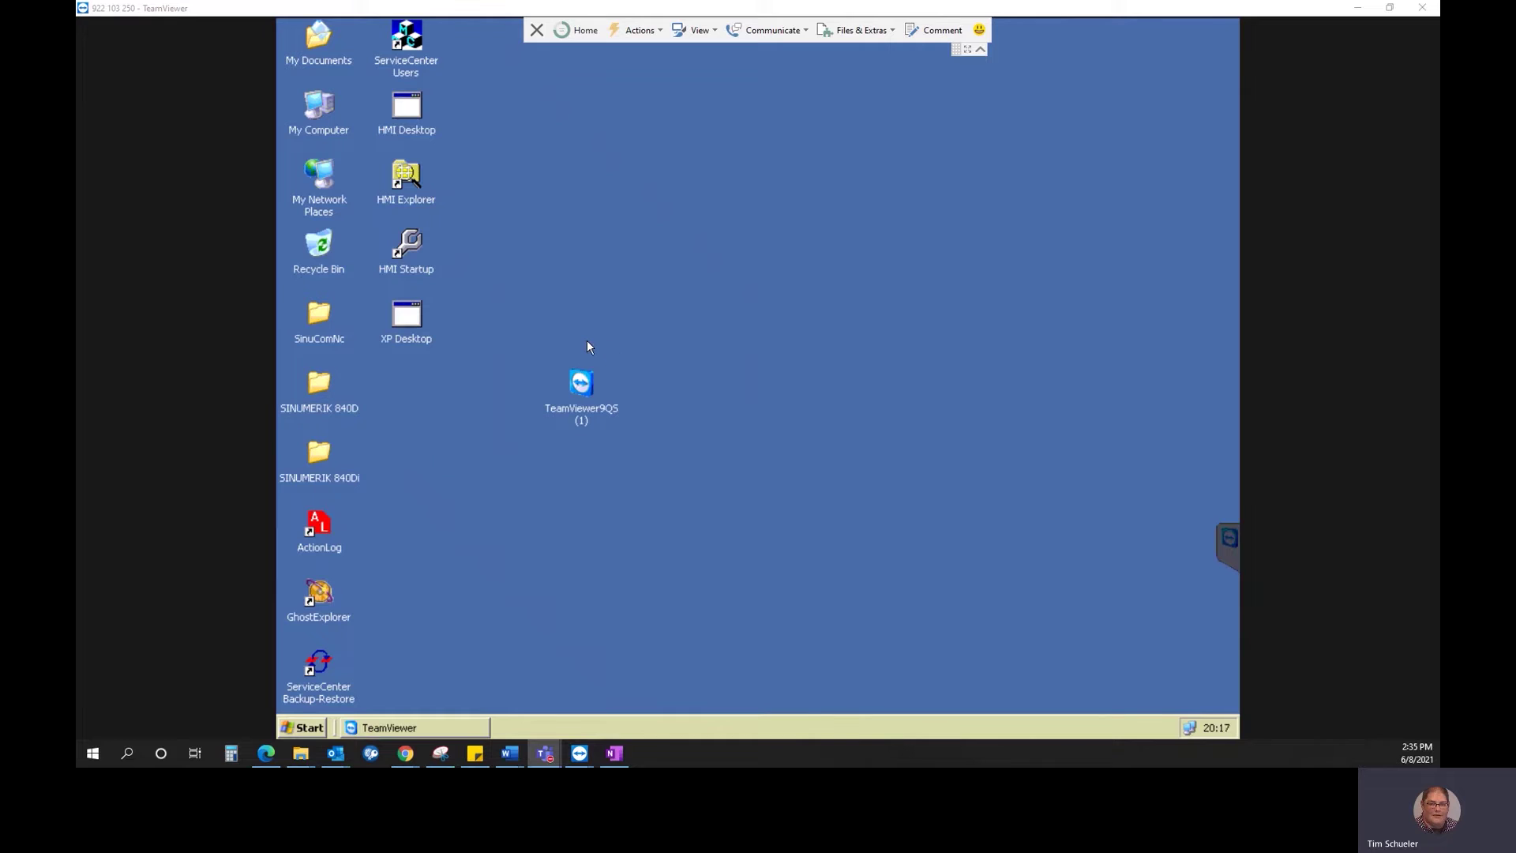
pyautogui.click(859, 30)
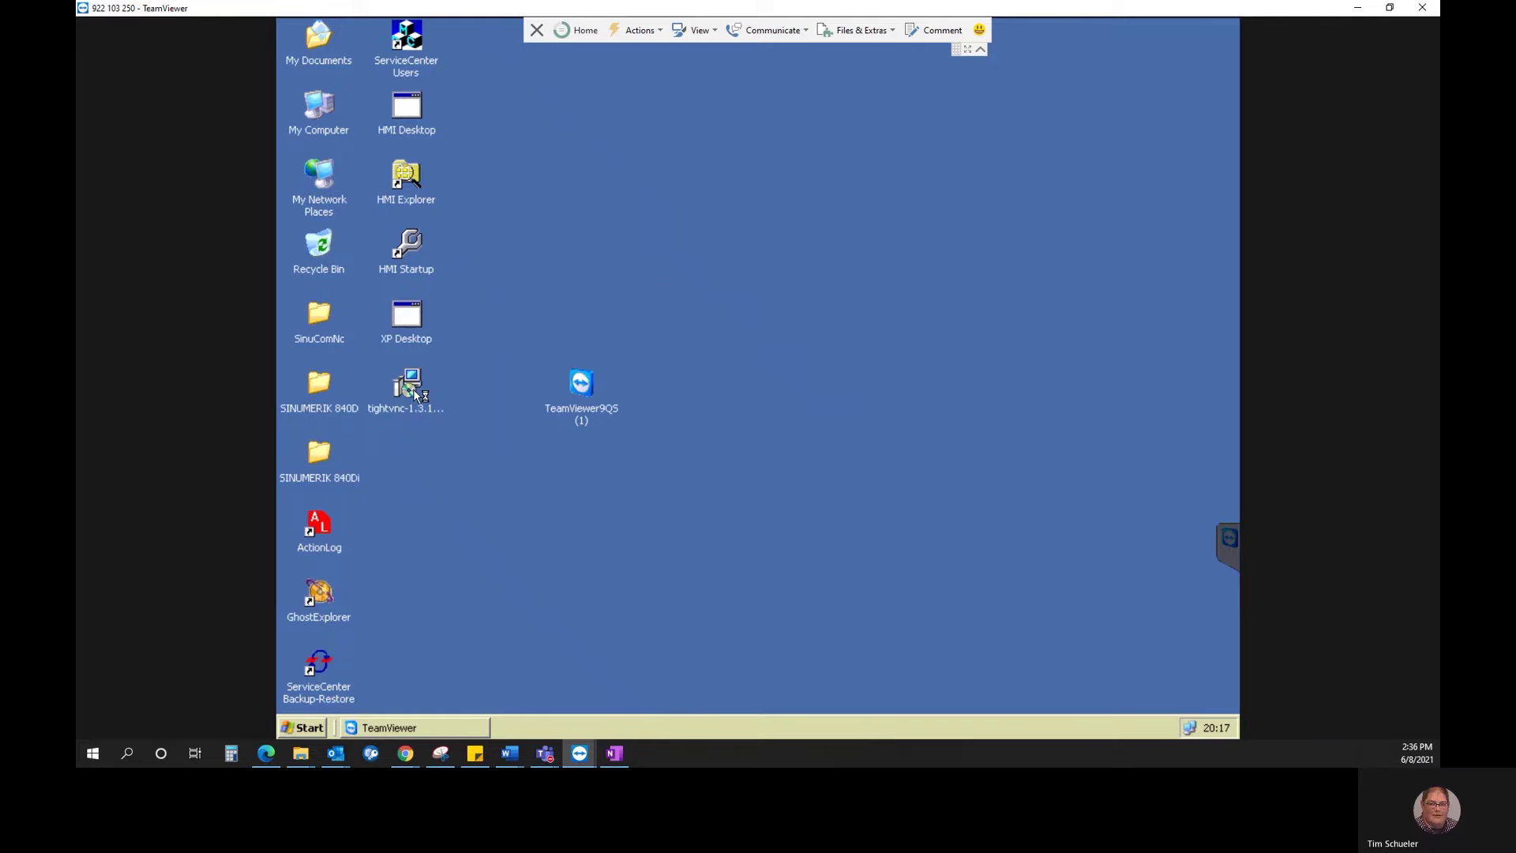
pyautogui.click(879, 546)
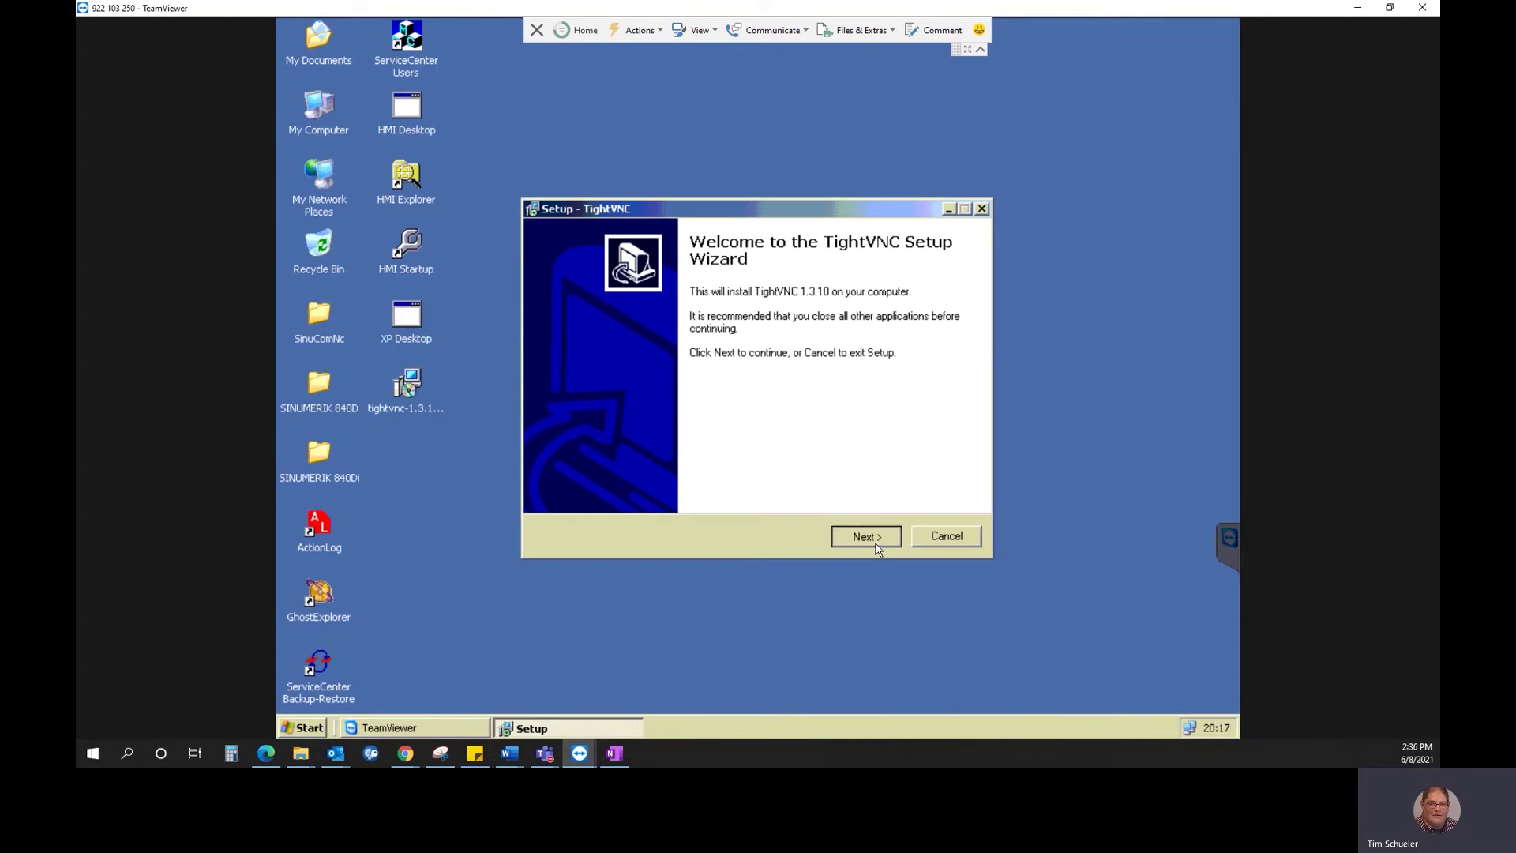
pyautogui.click(875, 545)
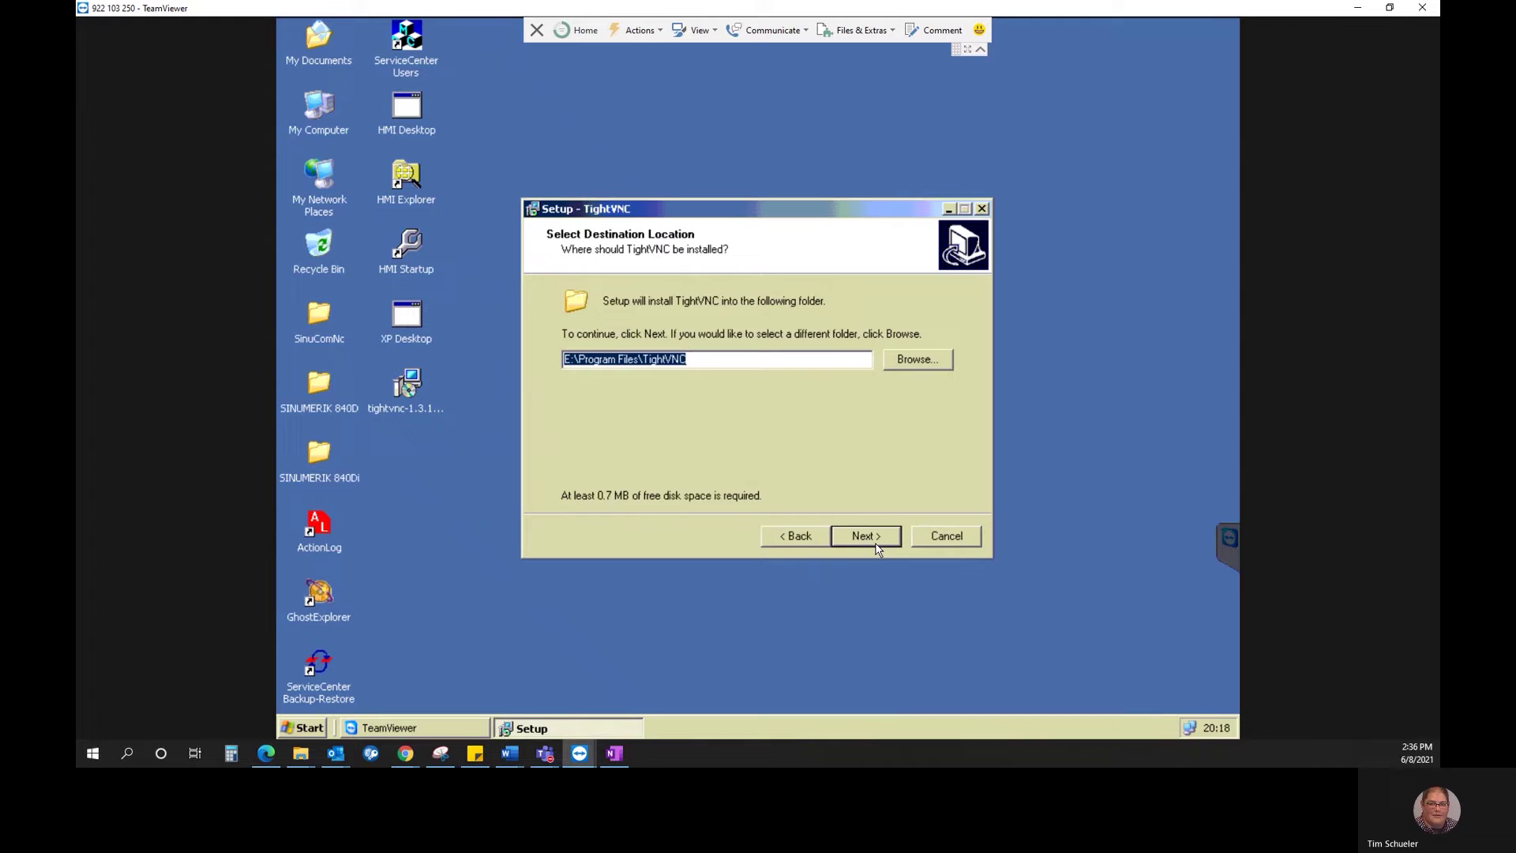
pyautogui.click(876, 543)
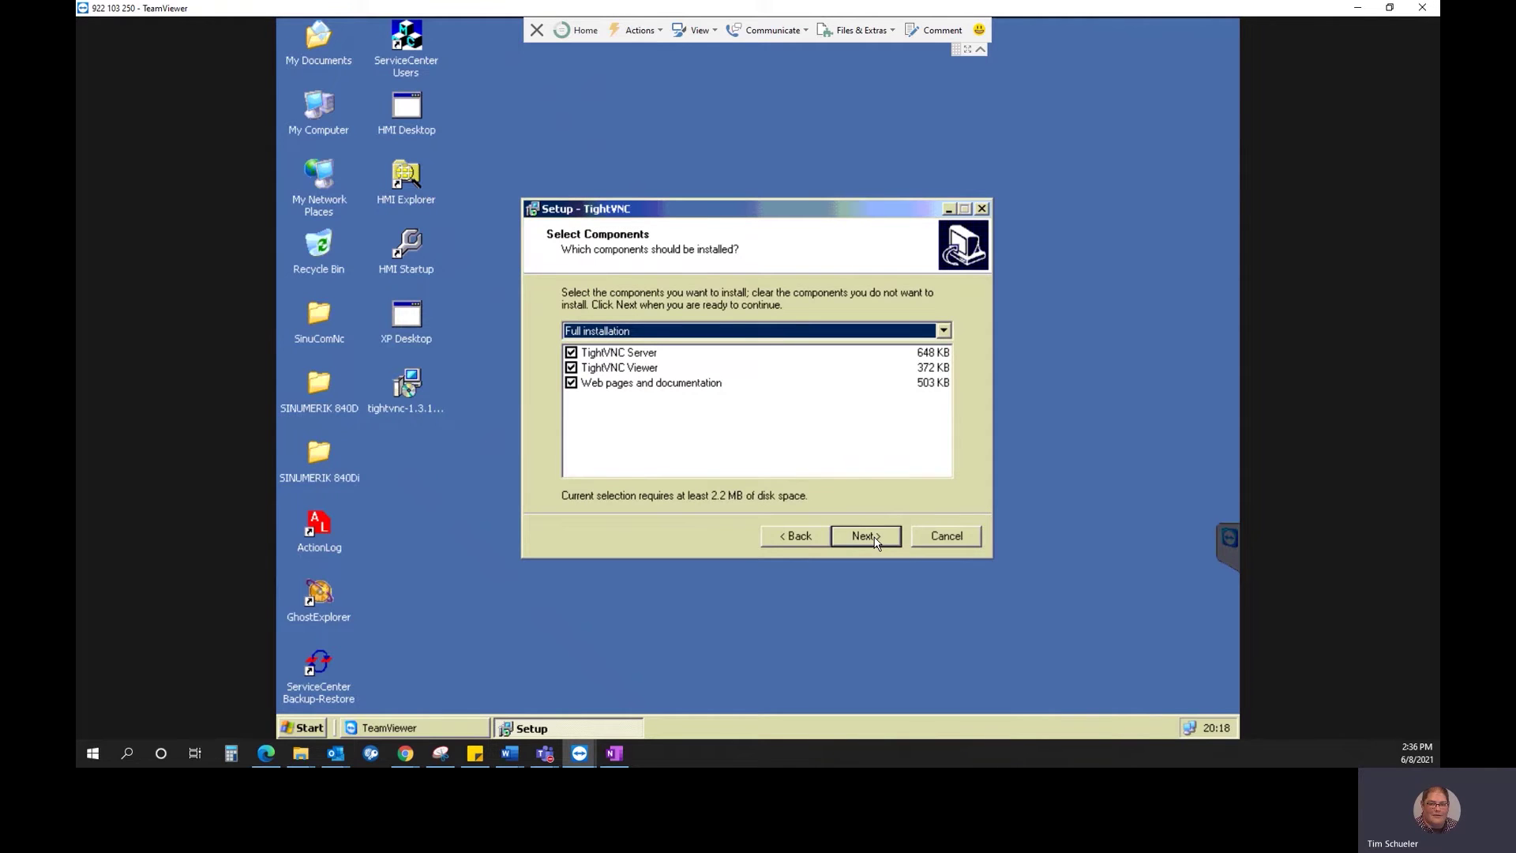
pyautogui.click(876, 543)
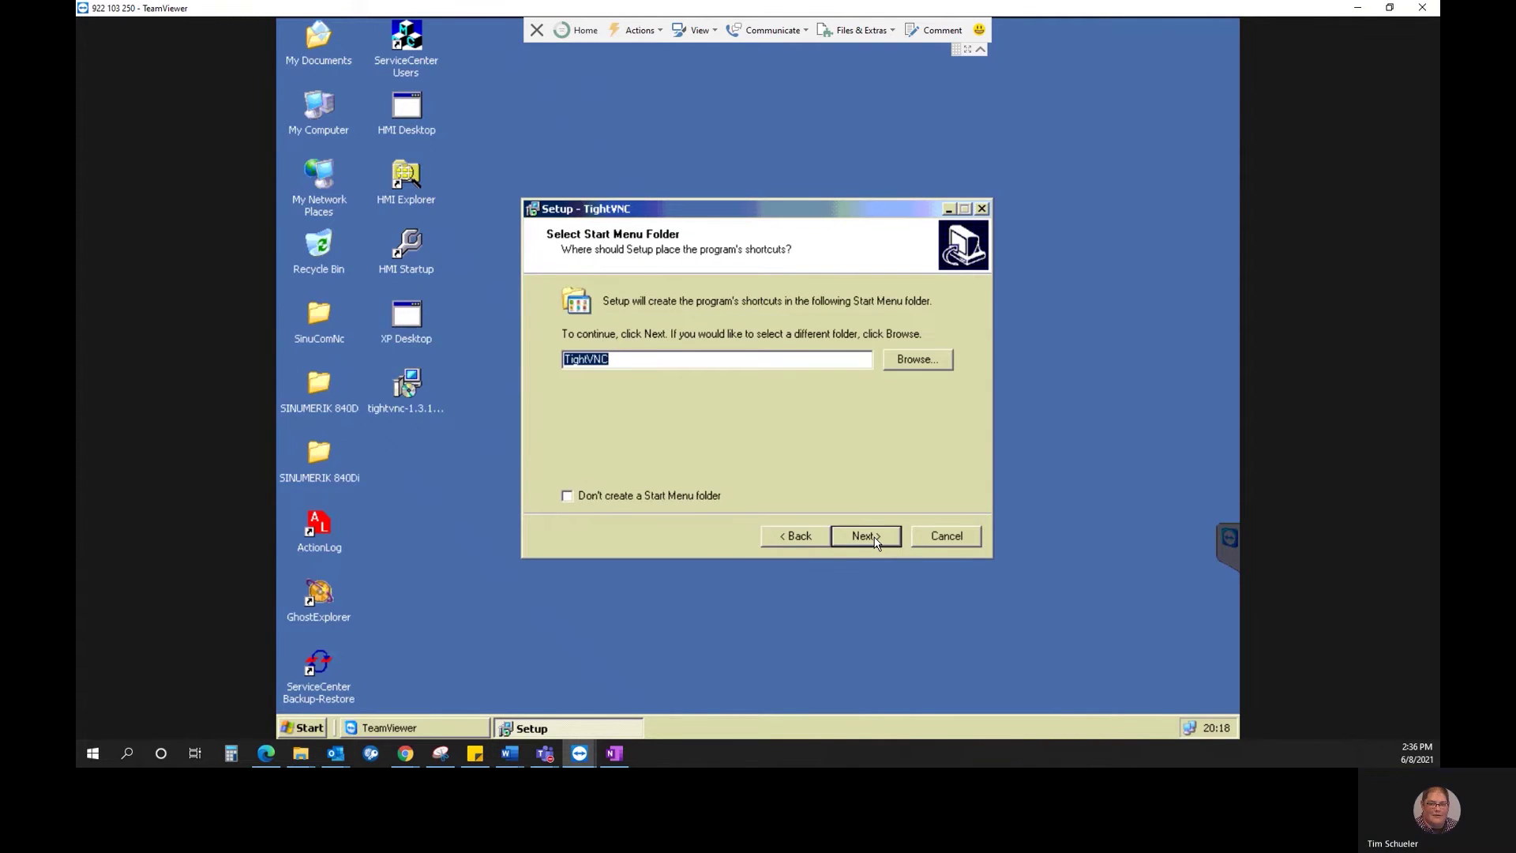
pyautogui.click(876, 543)
pyautogui.click(875, 544)
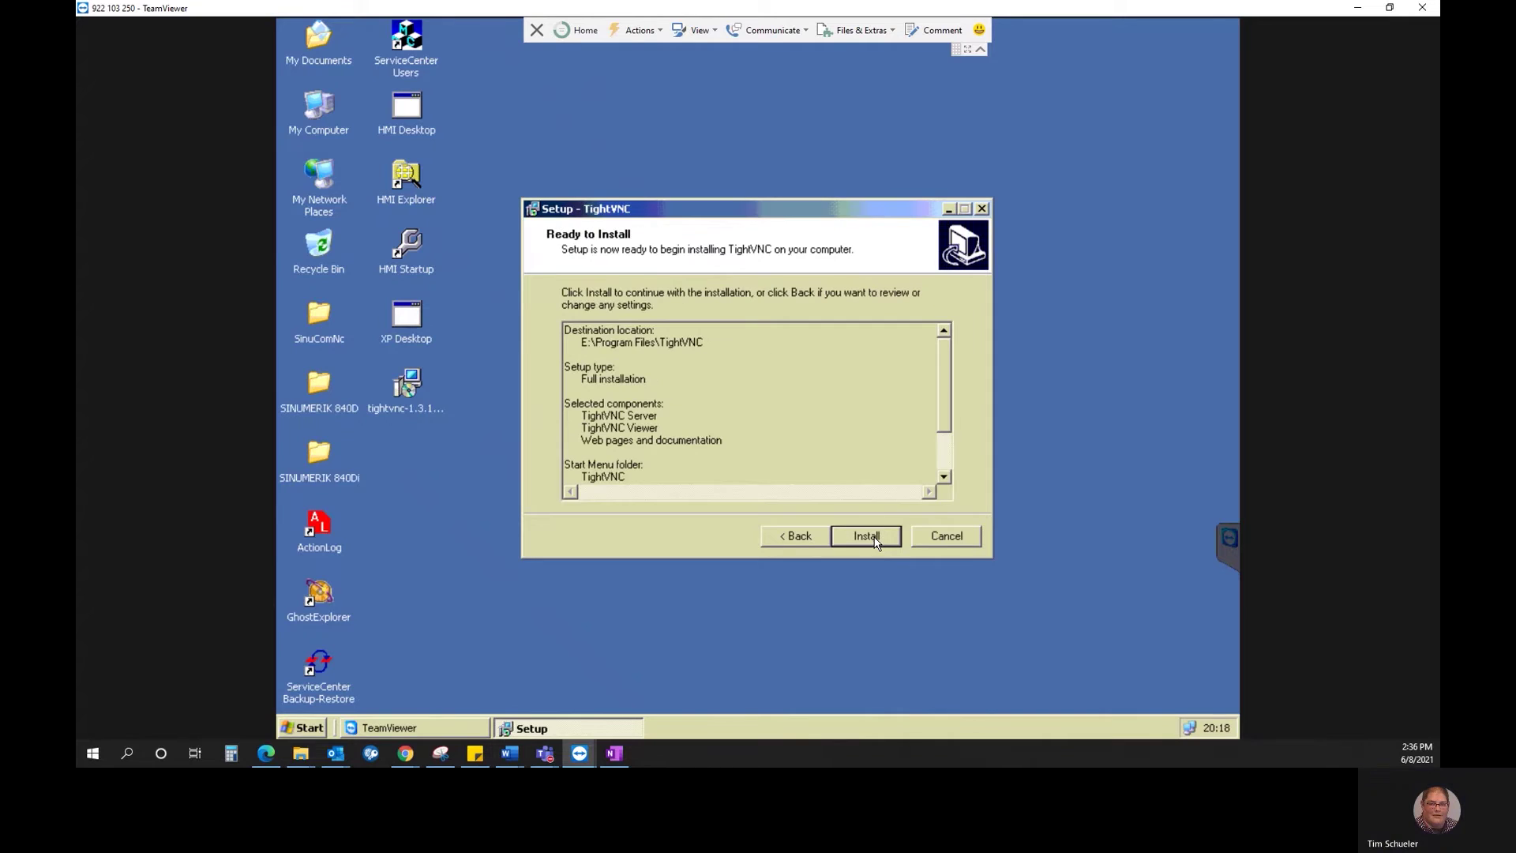
pyautogui.click(875, 542)
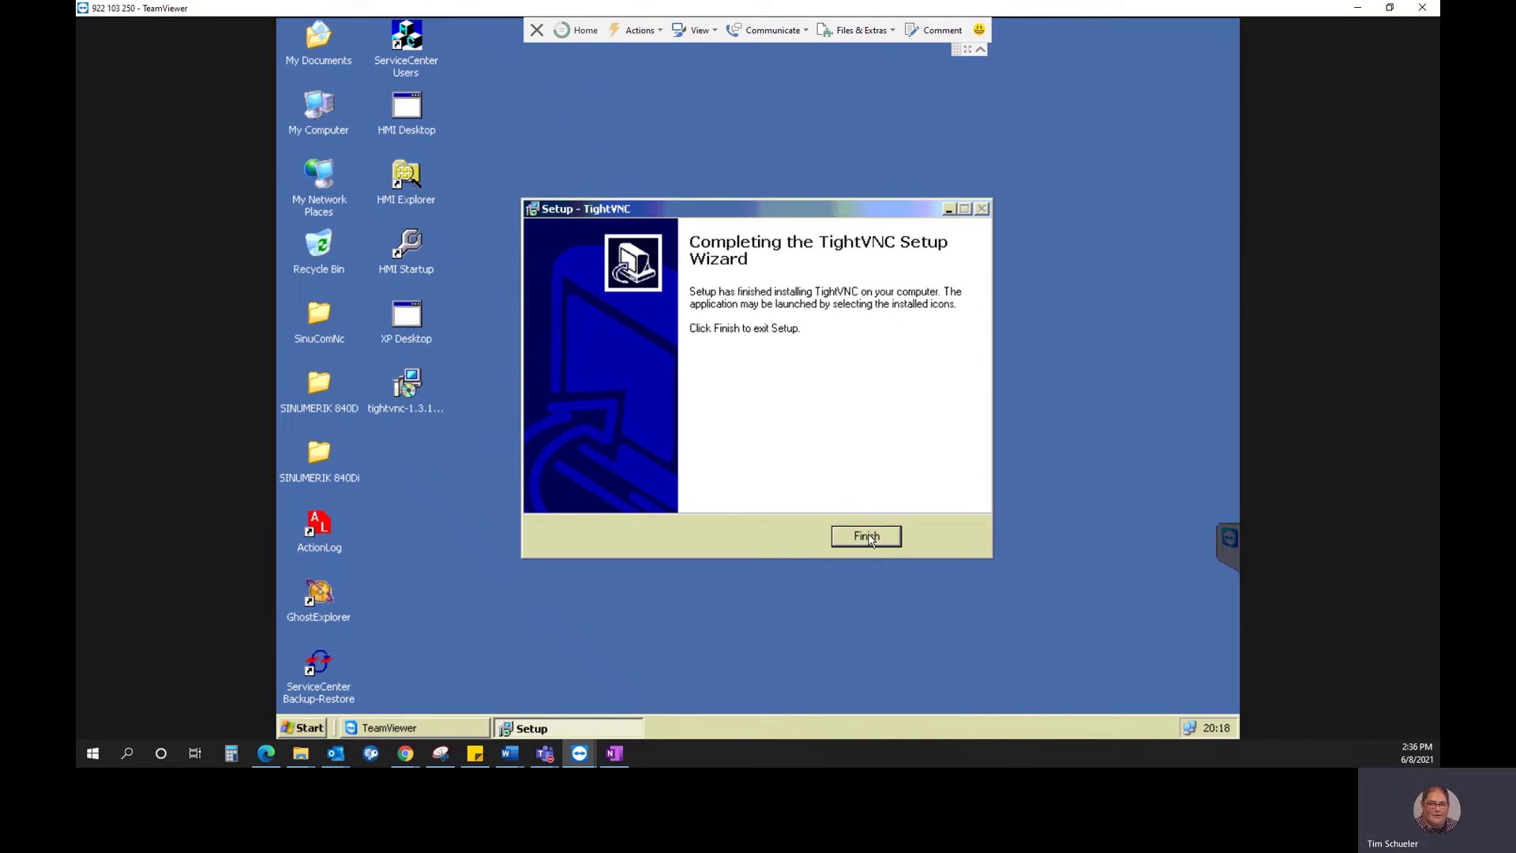
pyautogui.click(866, 536)
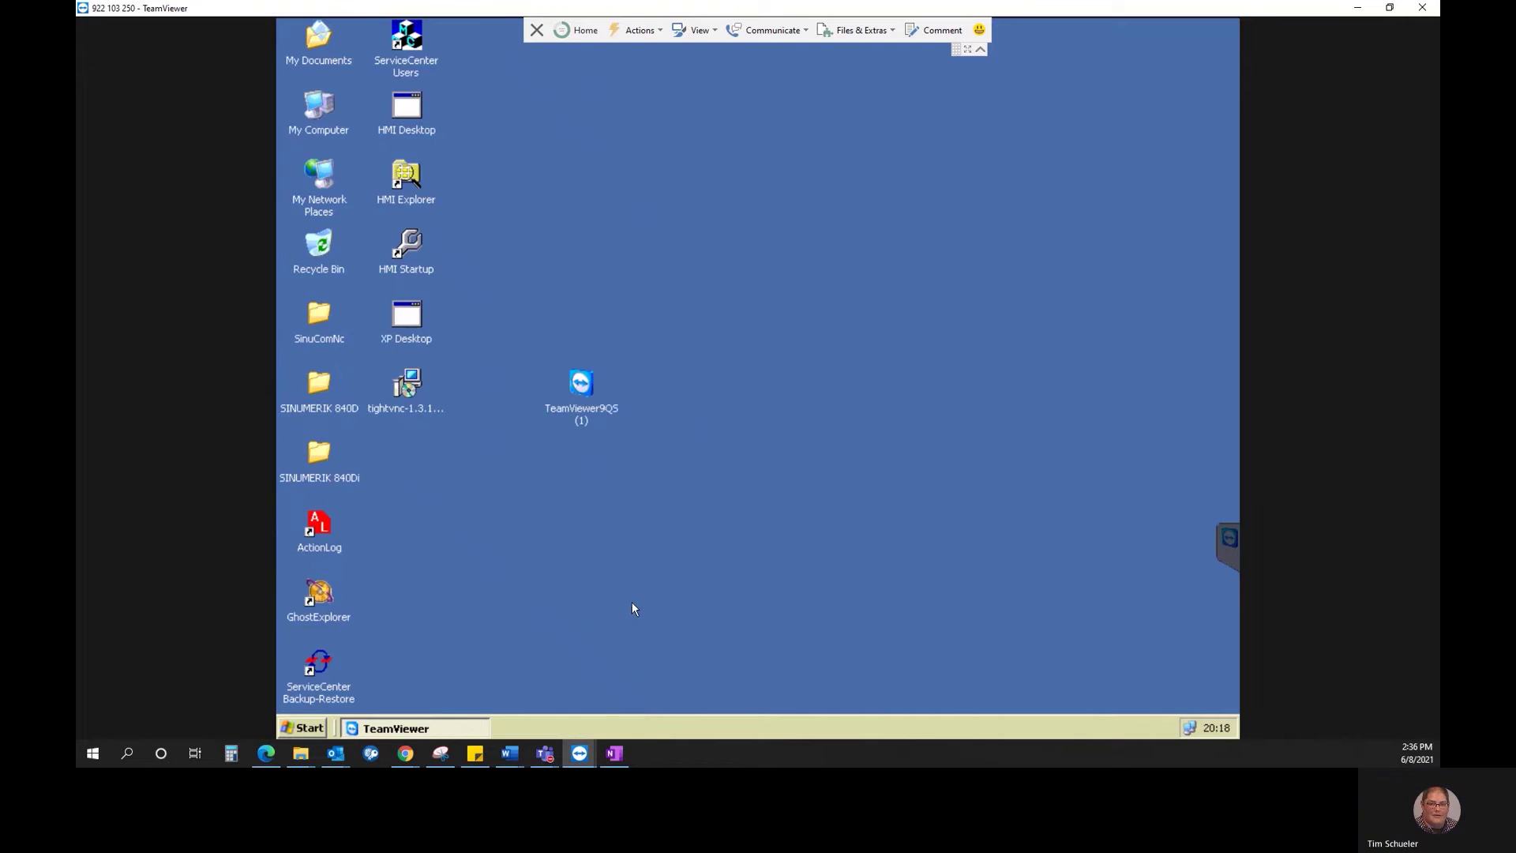
# Launch TightVNC Server on the remote machine and unblock it in the firewall
pyautogui.click(309, 728)
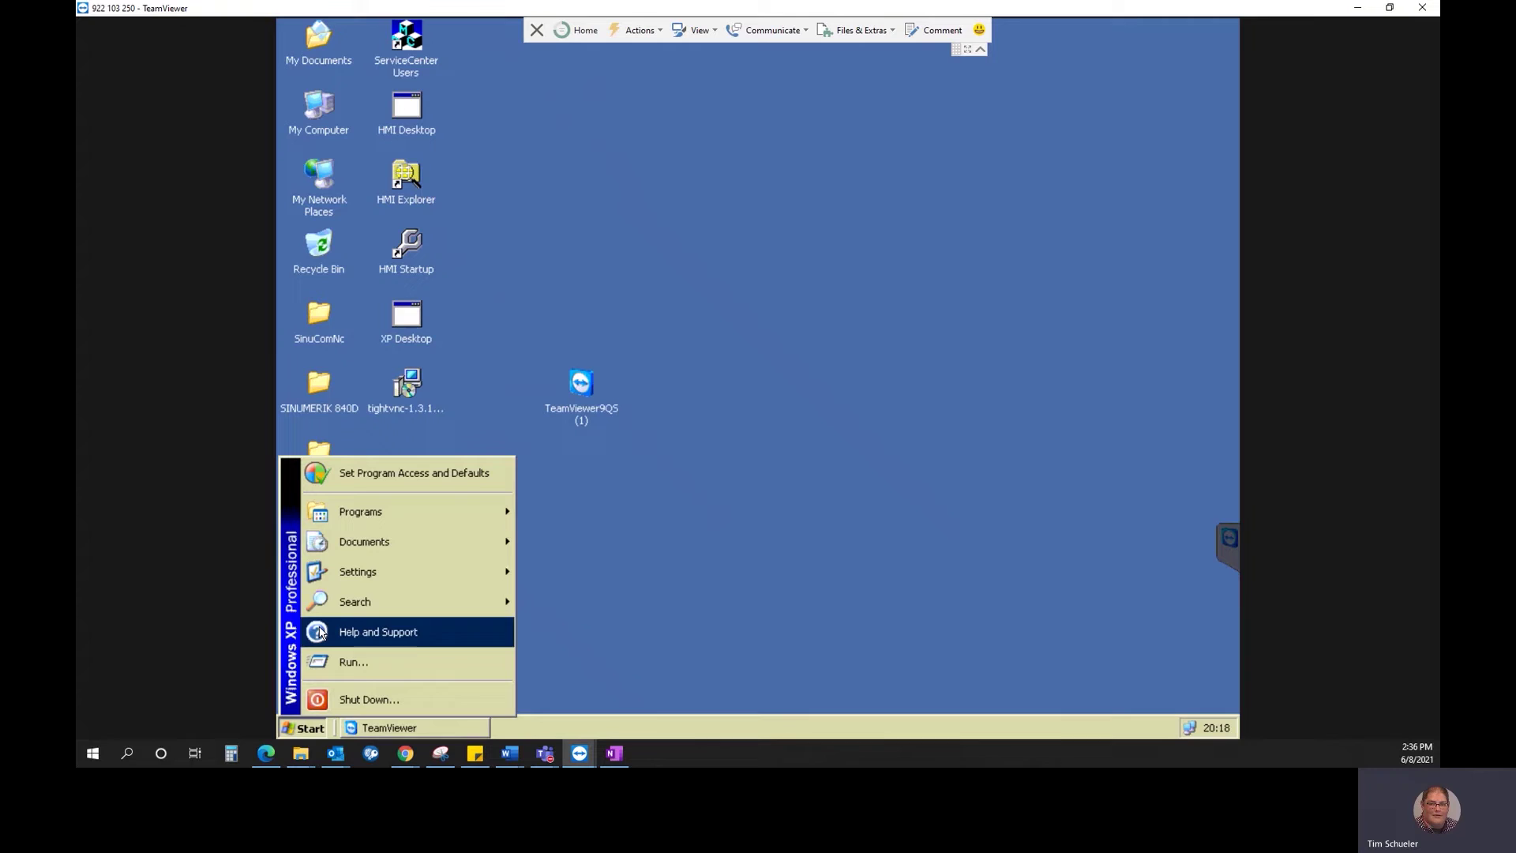
pyautogui.moveTo(356, 515)
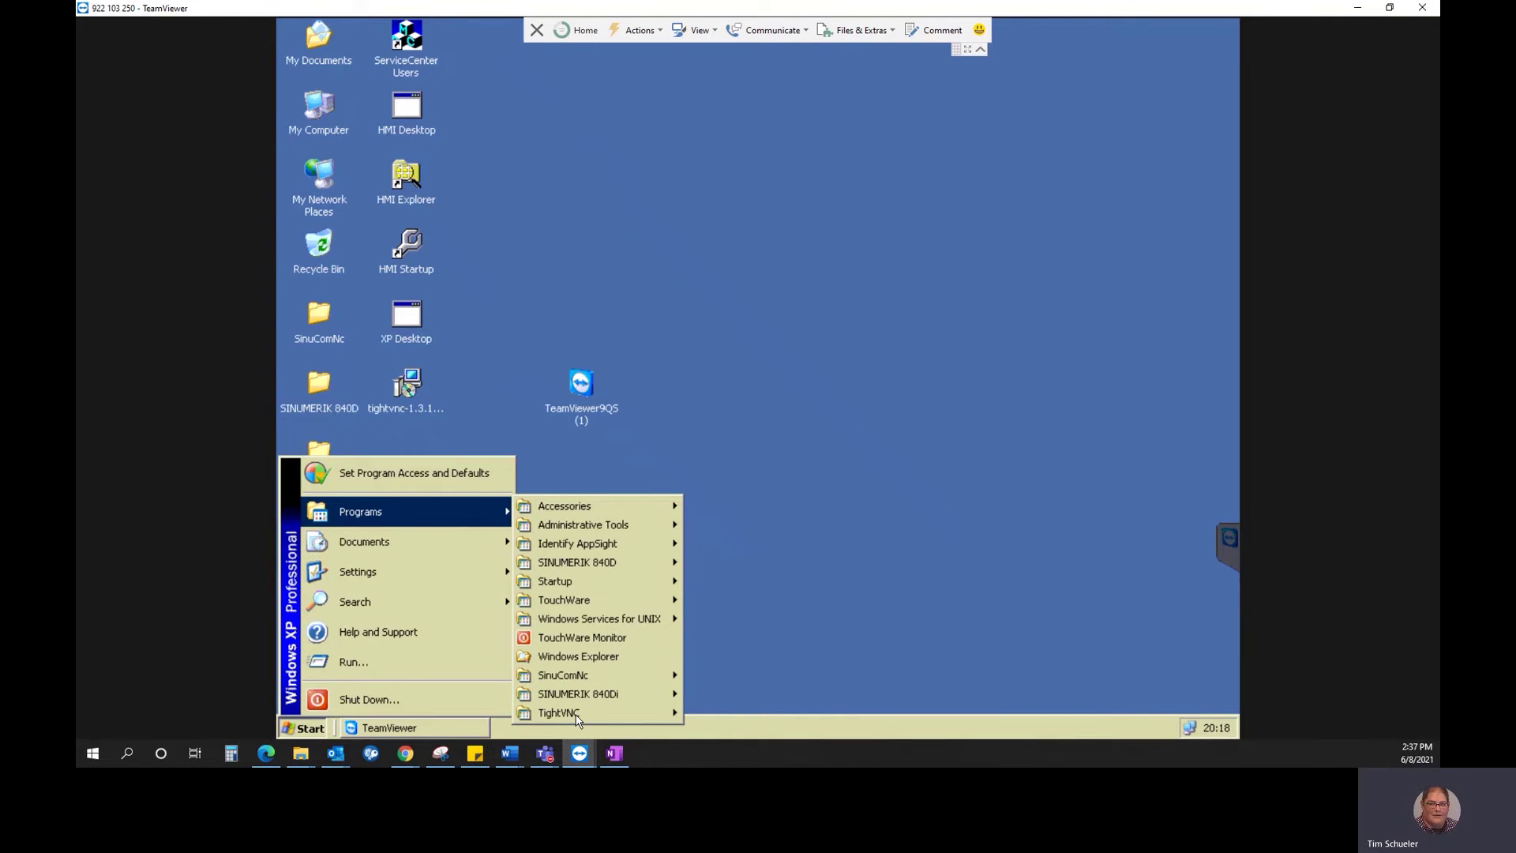
pyautogui.moveTo(576, 715)
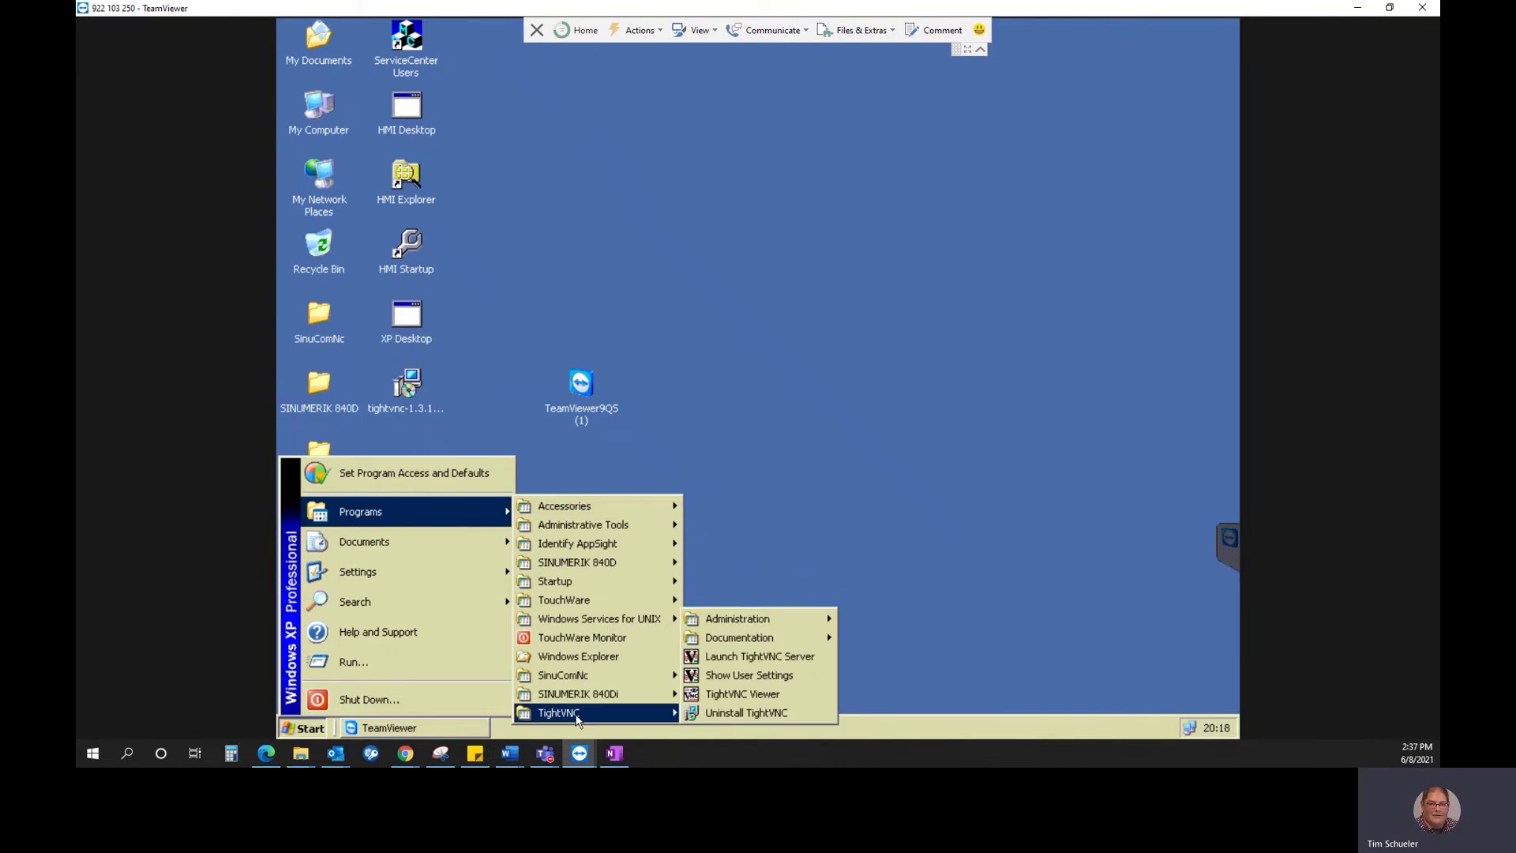
pyautogui.click(772, 657)
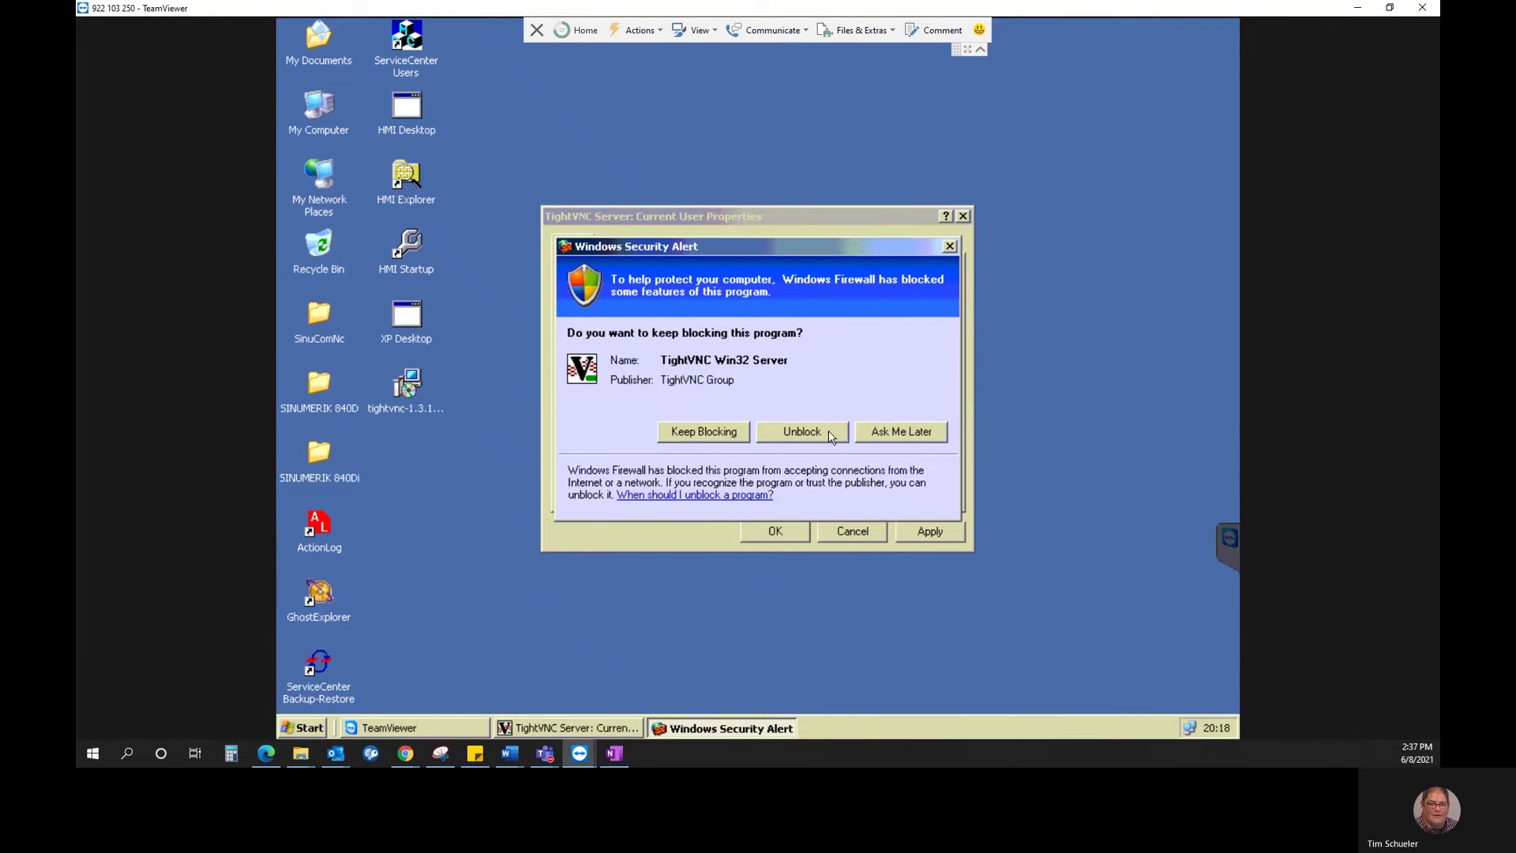
pyautogui.click(813, 439)
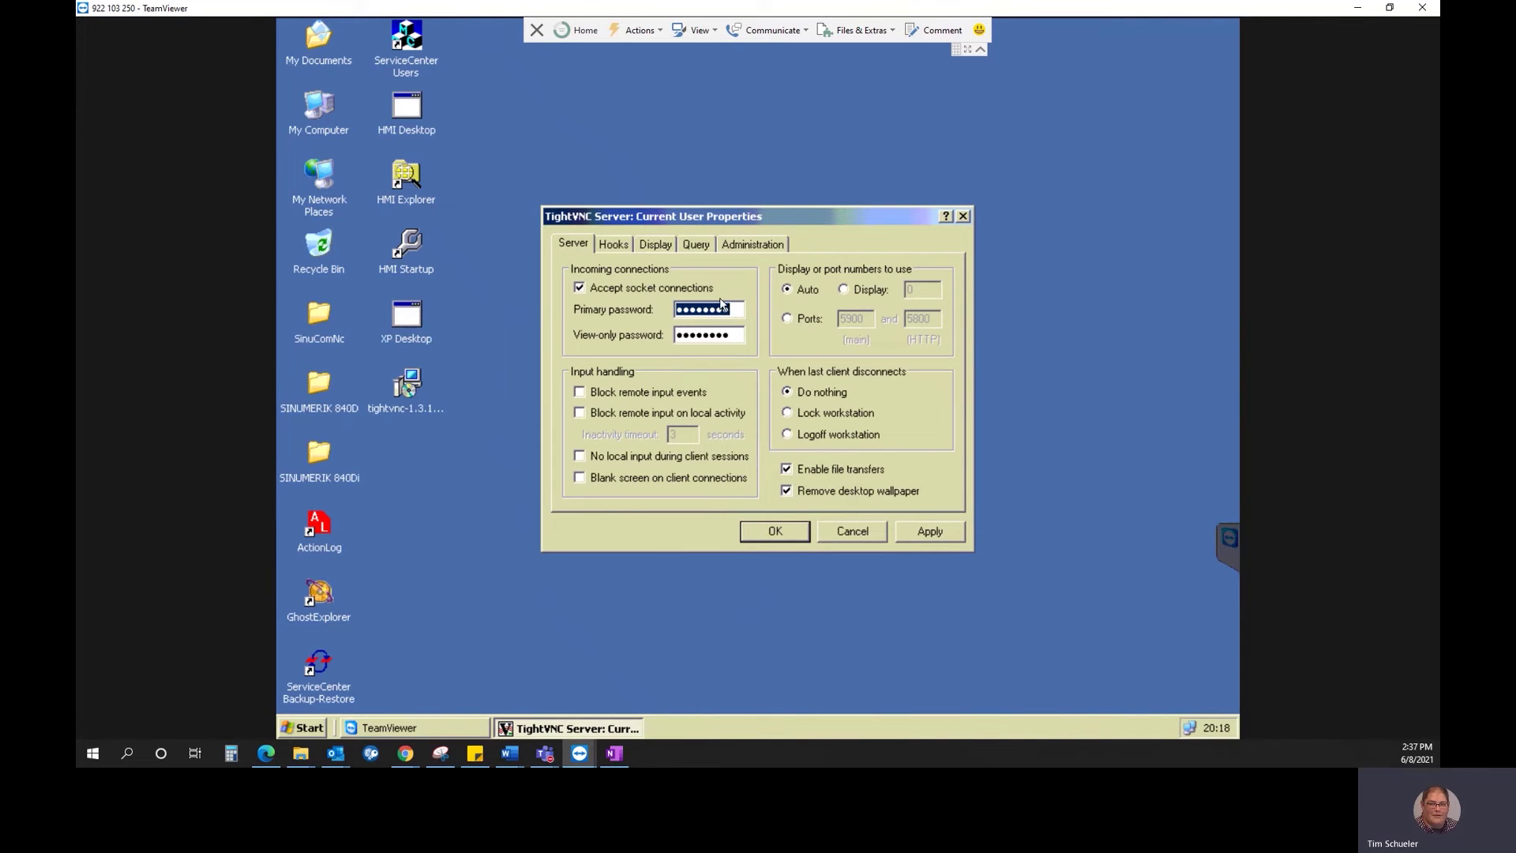
# Replace the server's primary password with a new one and confirm the settings
pyautogui.click(735, 311)
pyautogui.doubleClick(693, 310)
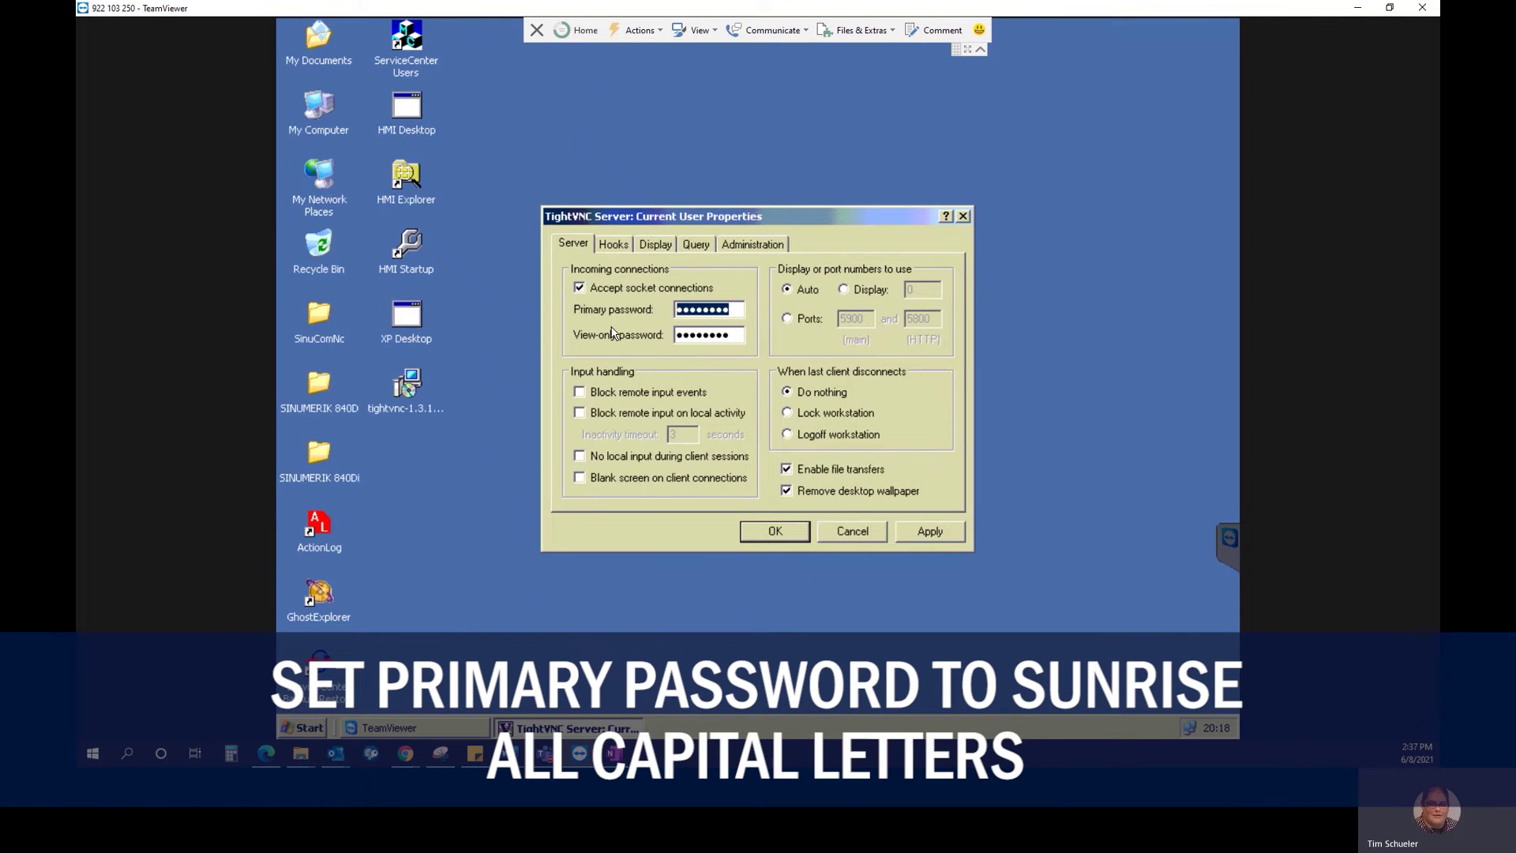
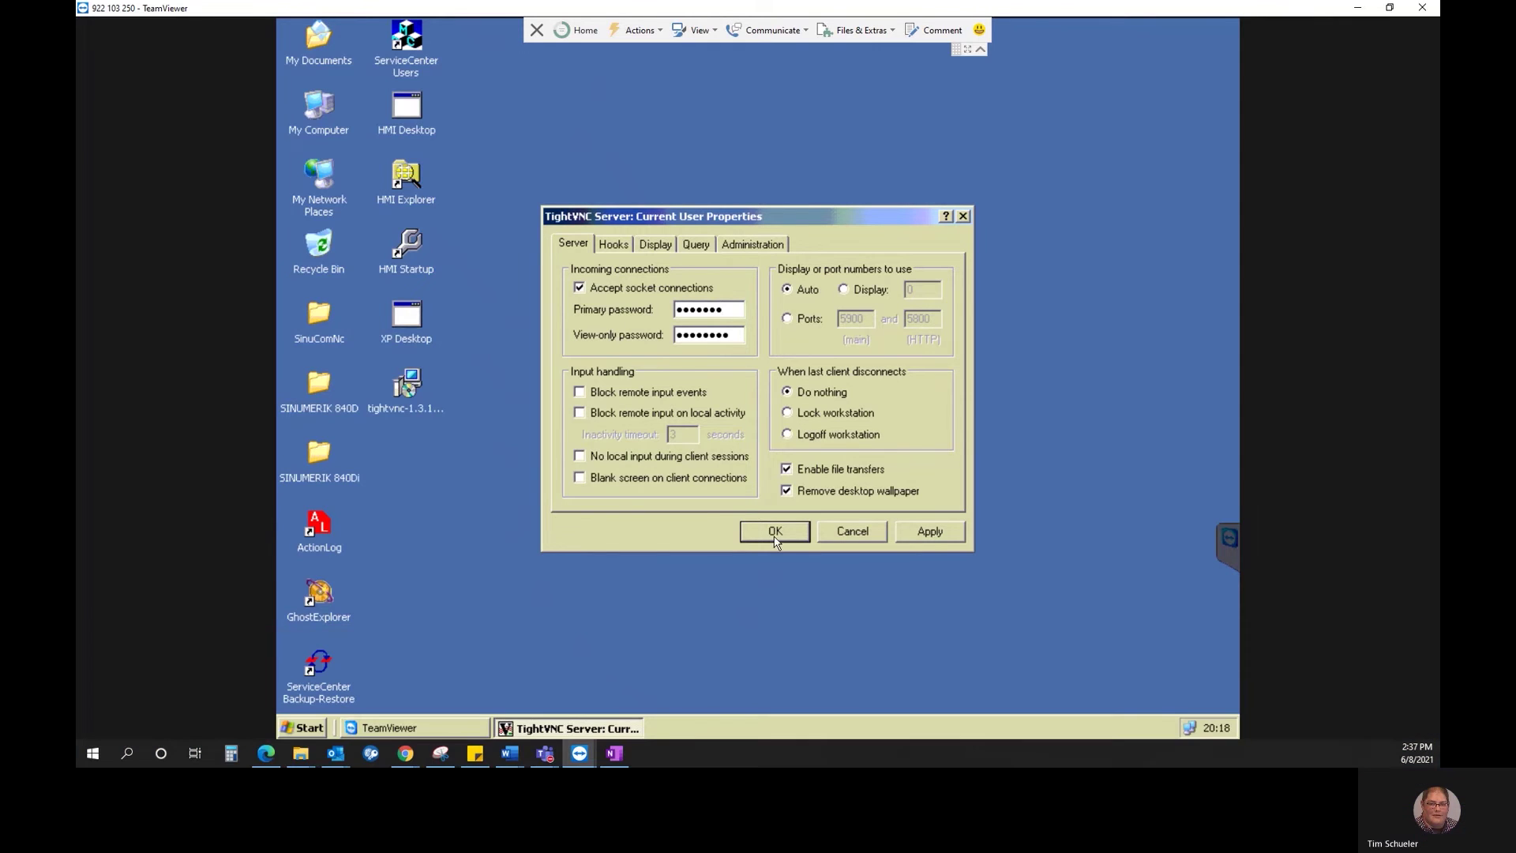
pyautogui.click(778, 537)
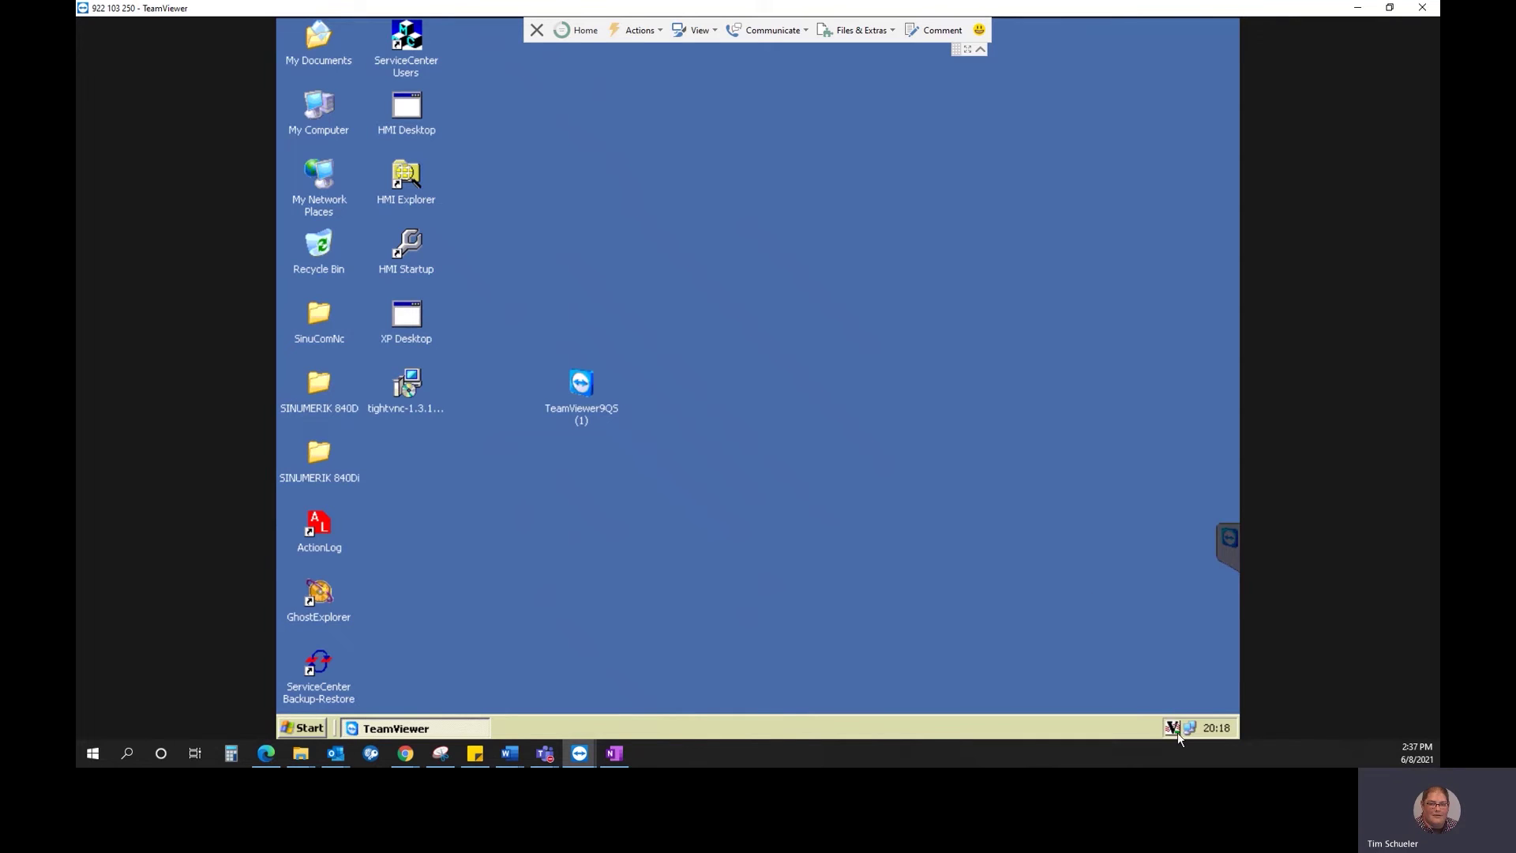
pyautogui.moveTo(1185, 732)
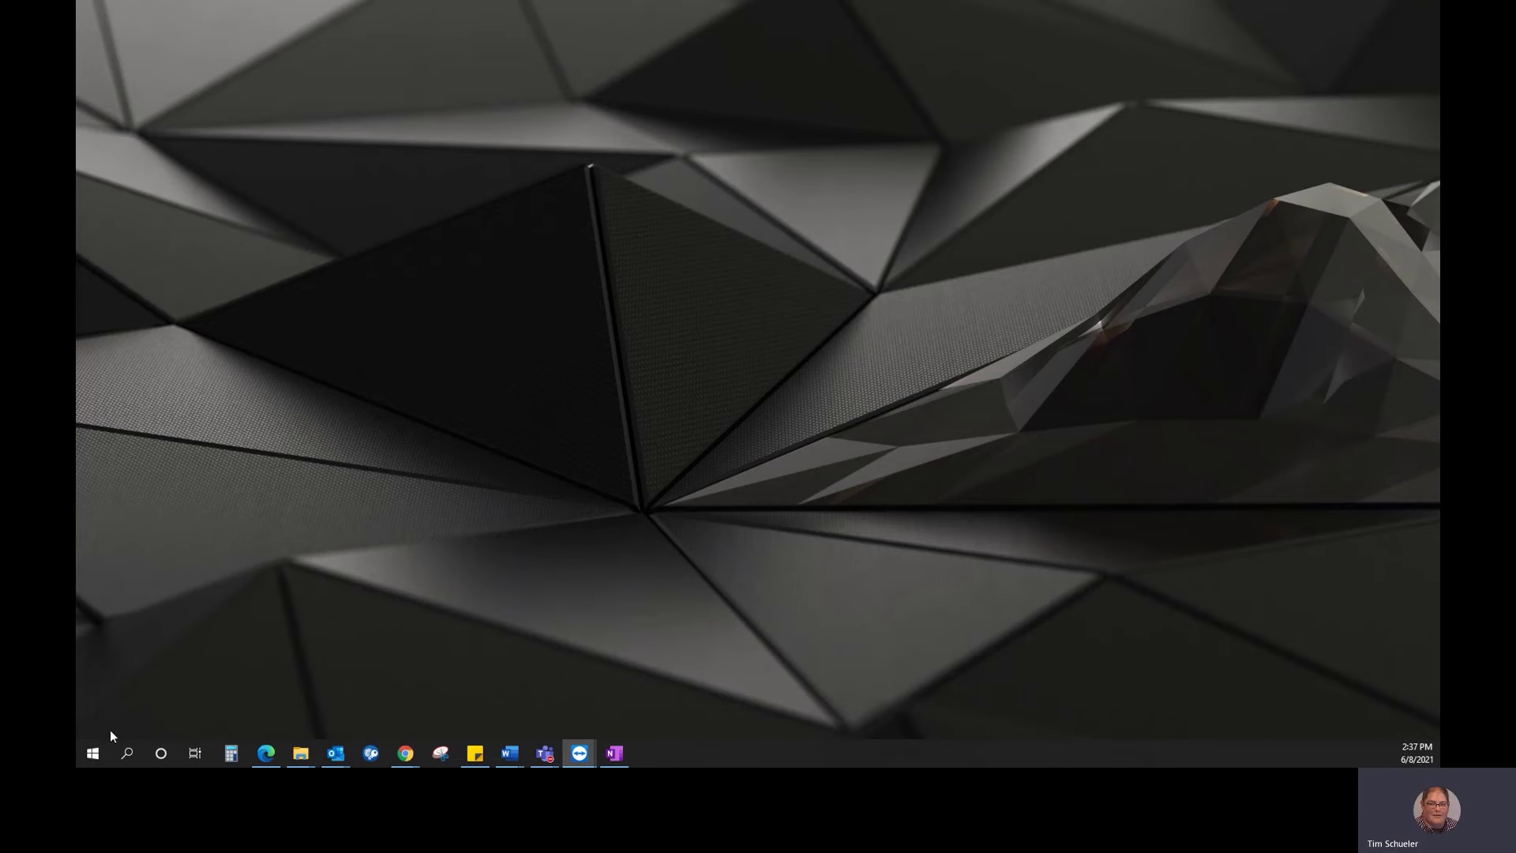
# Launch TightVNC Viewer from the Start menu's Recently added list
pyautogui.click(99, 754)
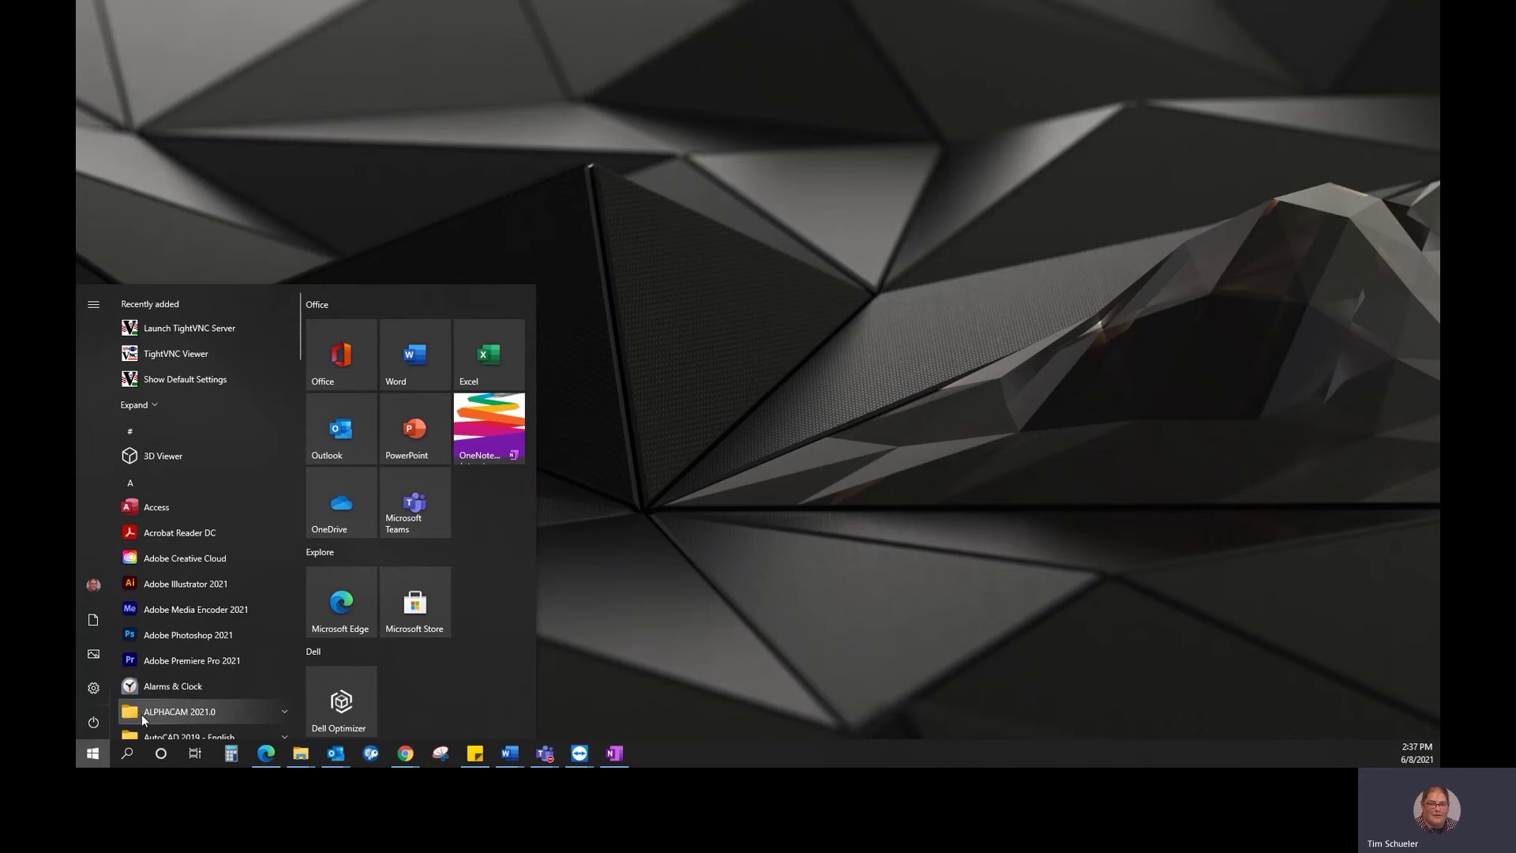
pyautogui.click(191, 353)
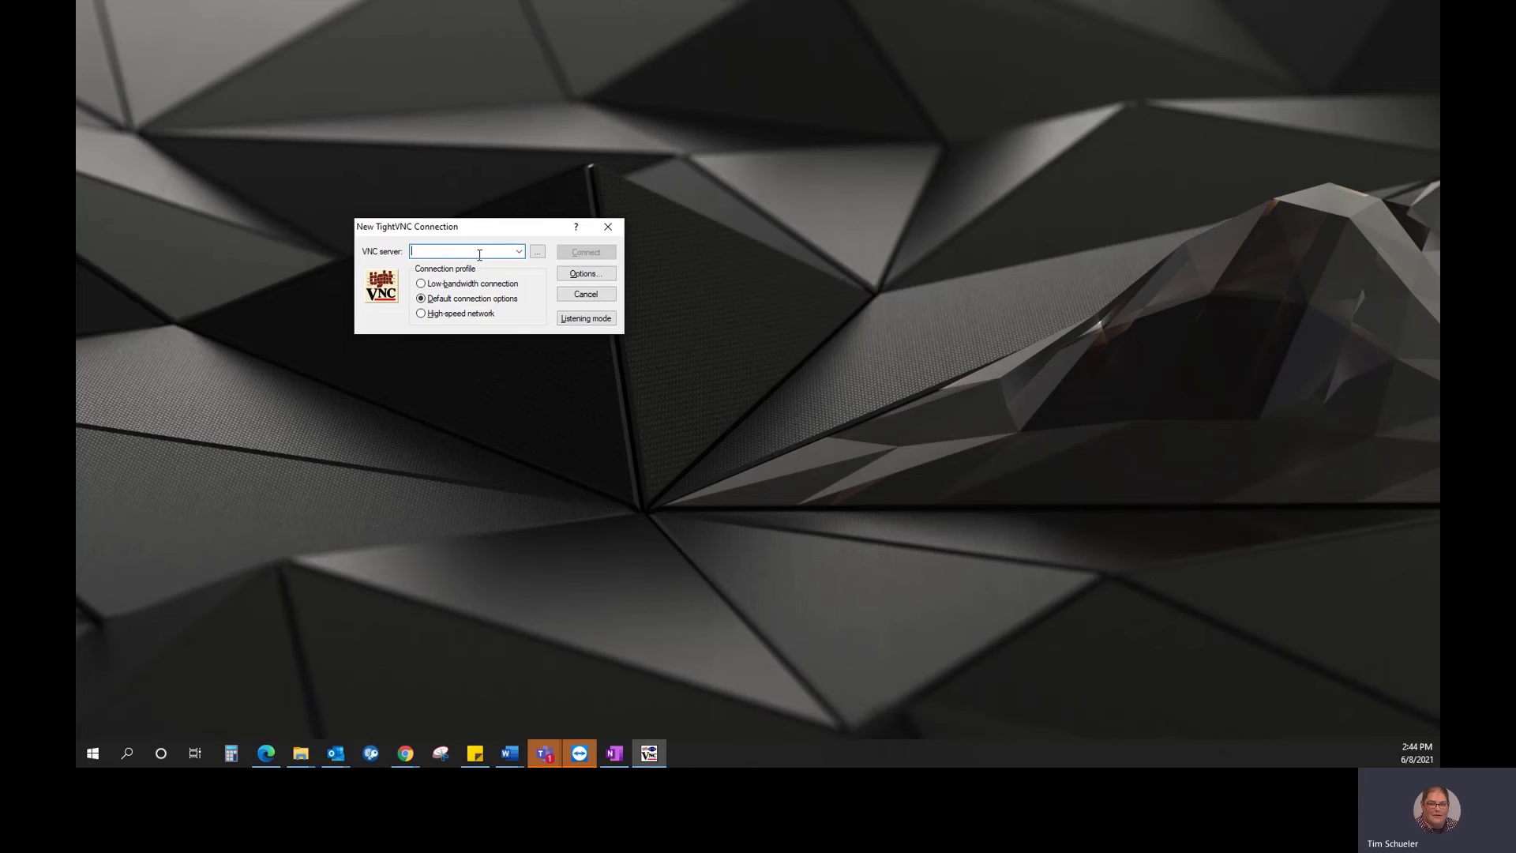
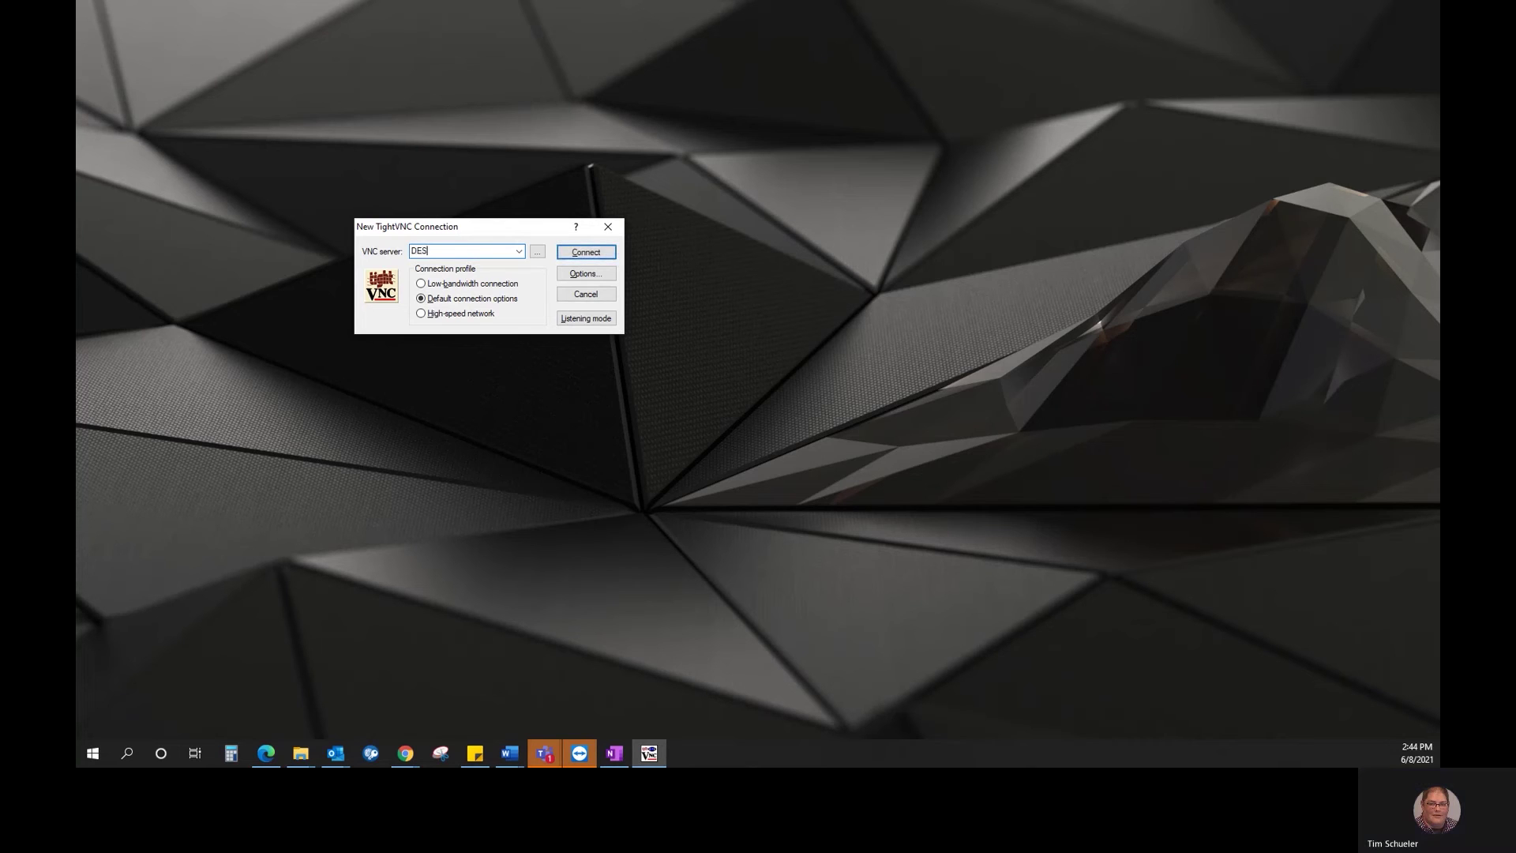
# Connect to VNC server DESTINY and enter the server password in capital letters
pyautogui.click(588, 254)
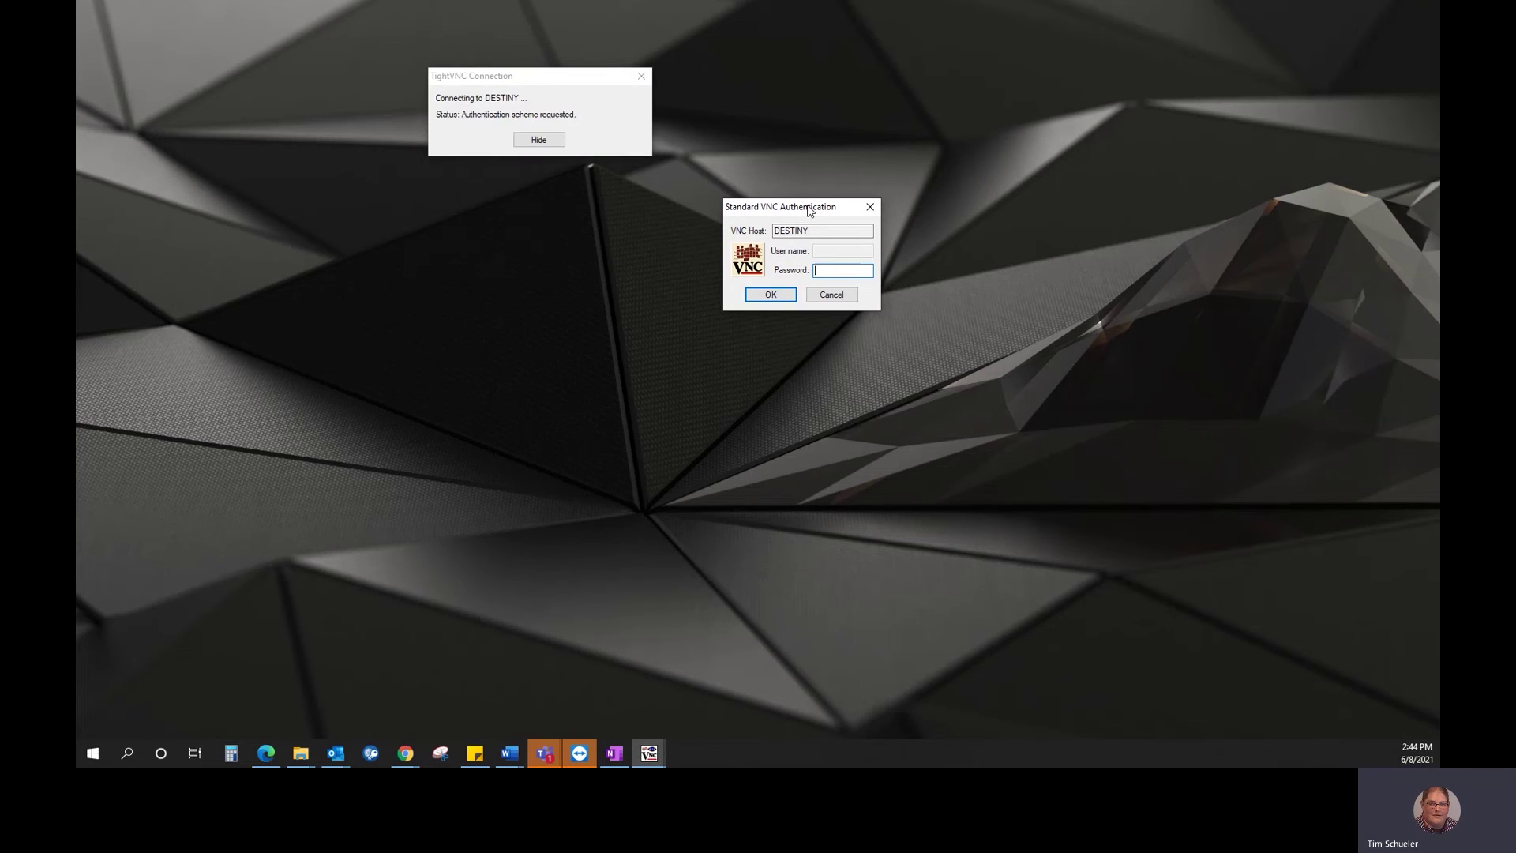
pyautogui.press('capslock')
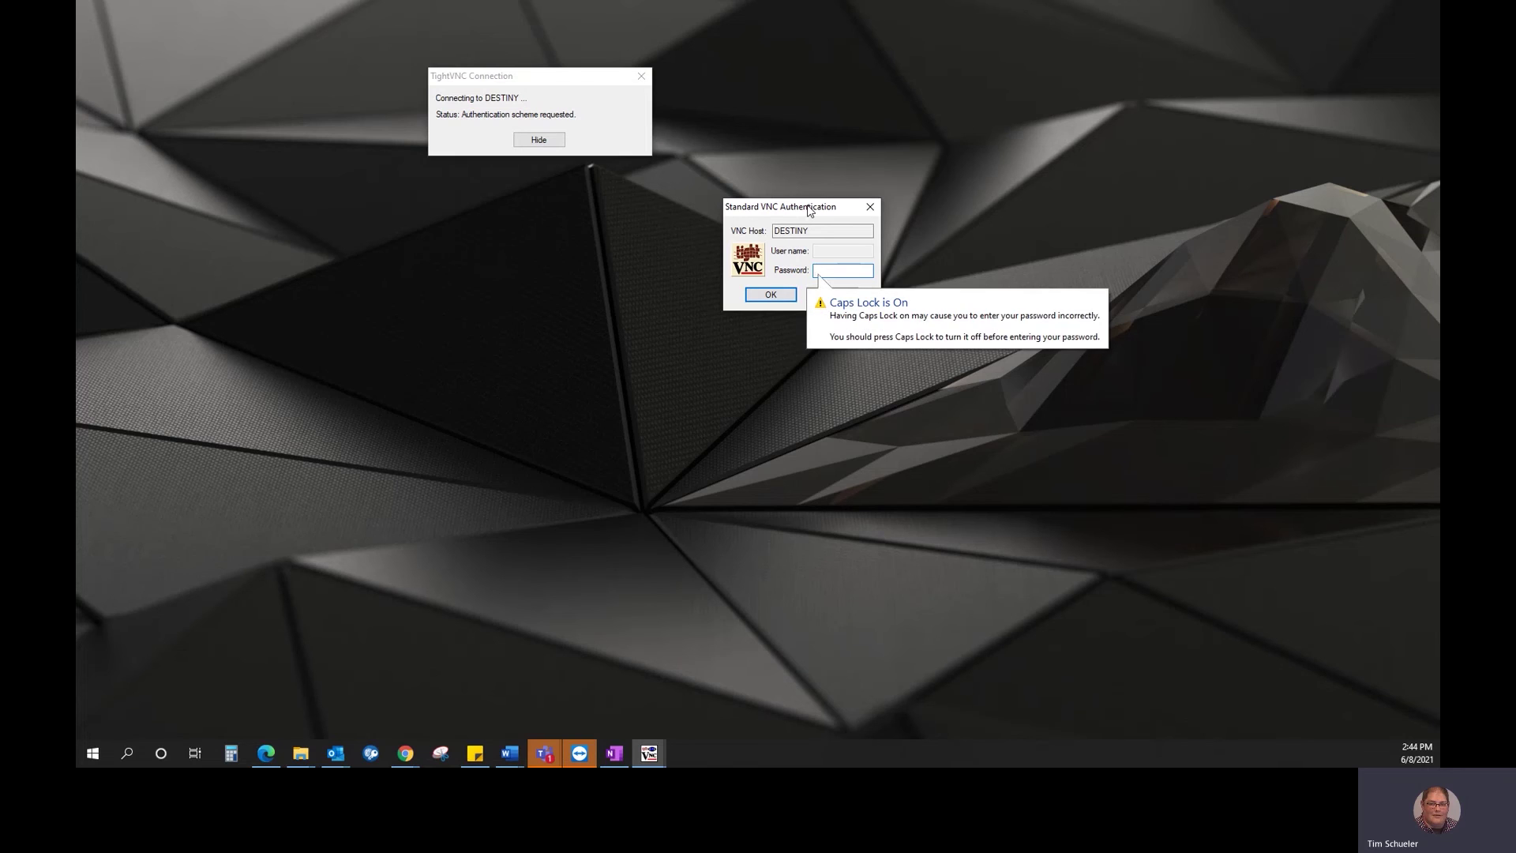
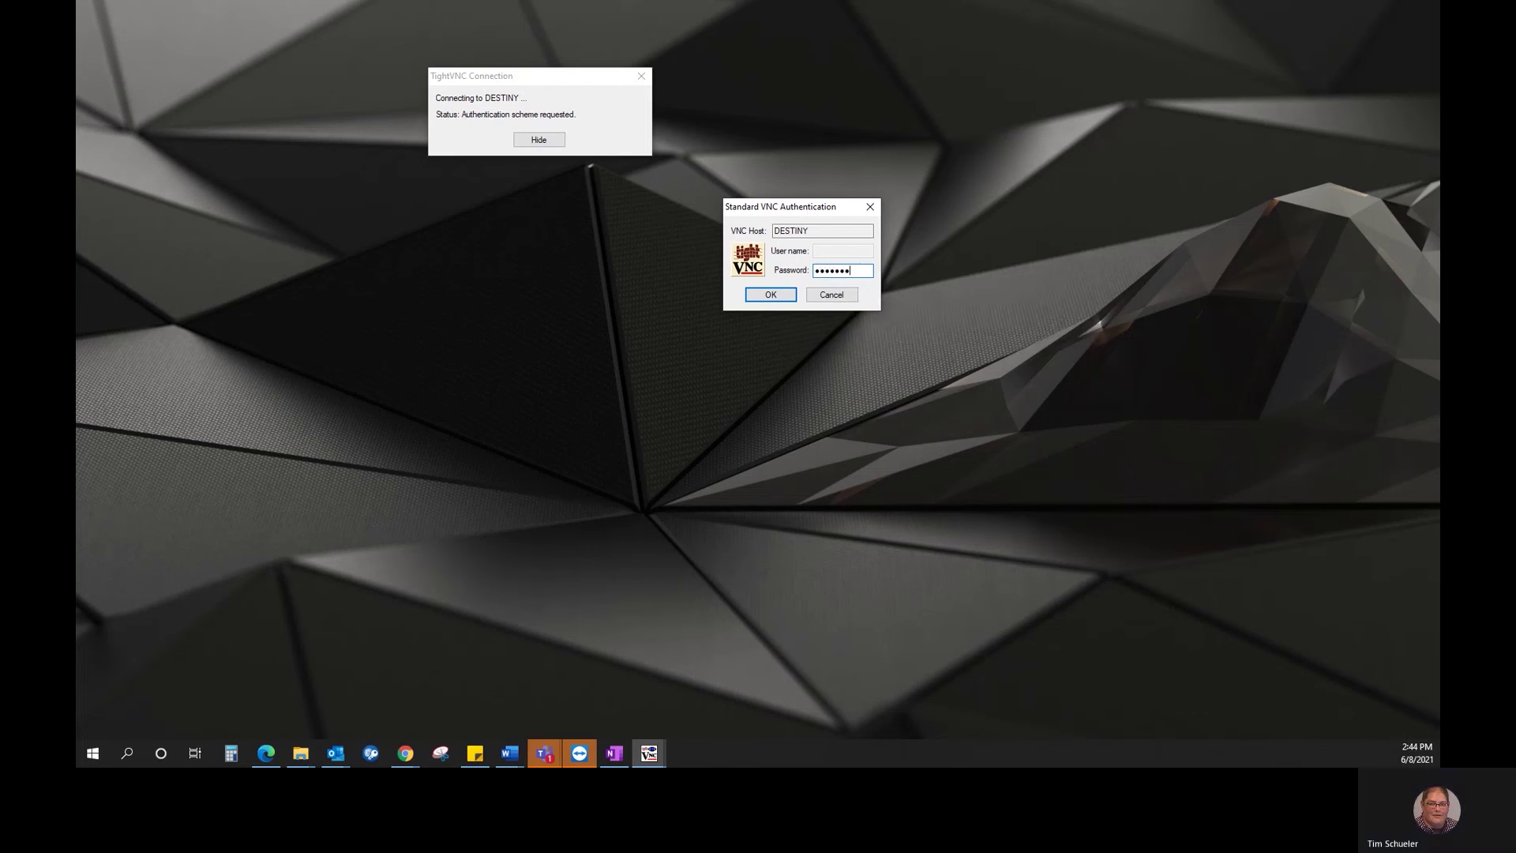
pyautogui.press('Return')
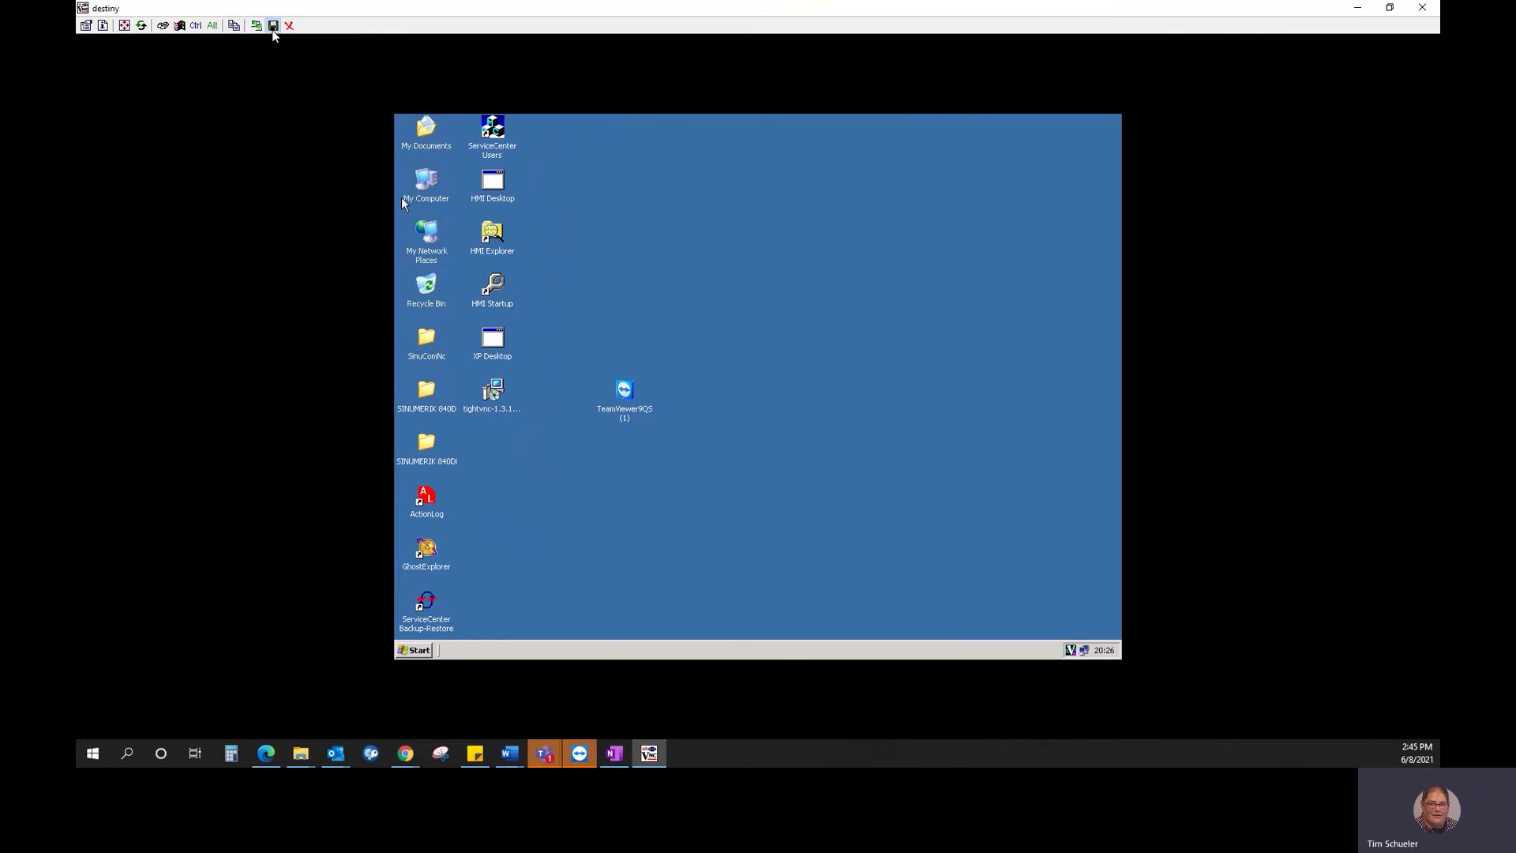
# Save the connection as DESTINY.vnc on the Desktop, keeping the password stored
pyautogui.click(274, 26)
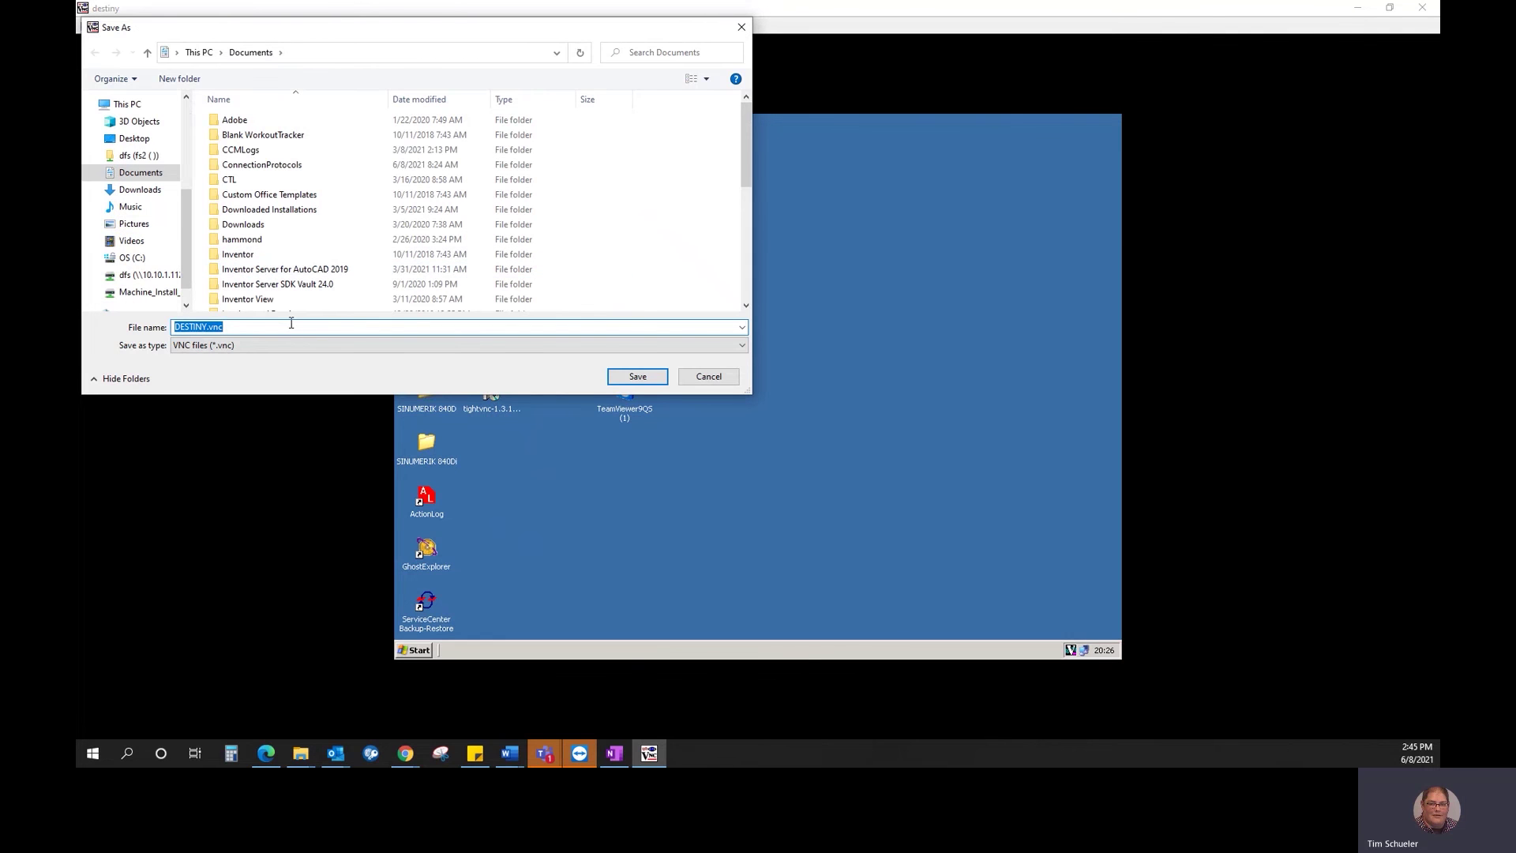
pyautogui.click(134, 138)
pyautogui.click(638, 378)
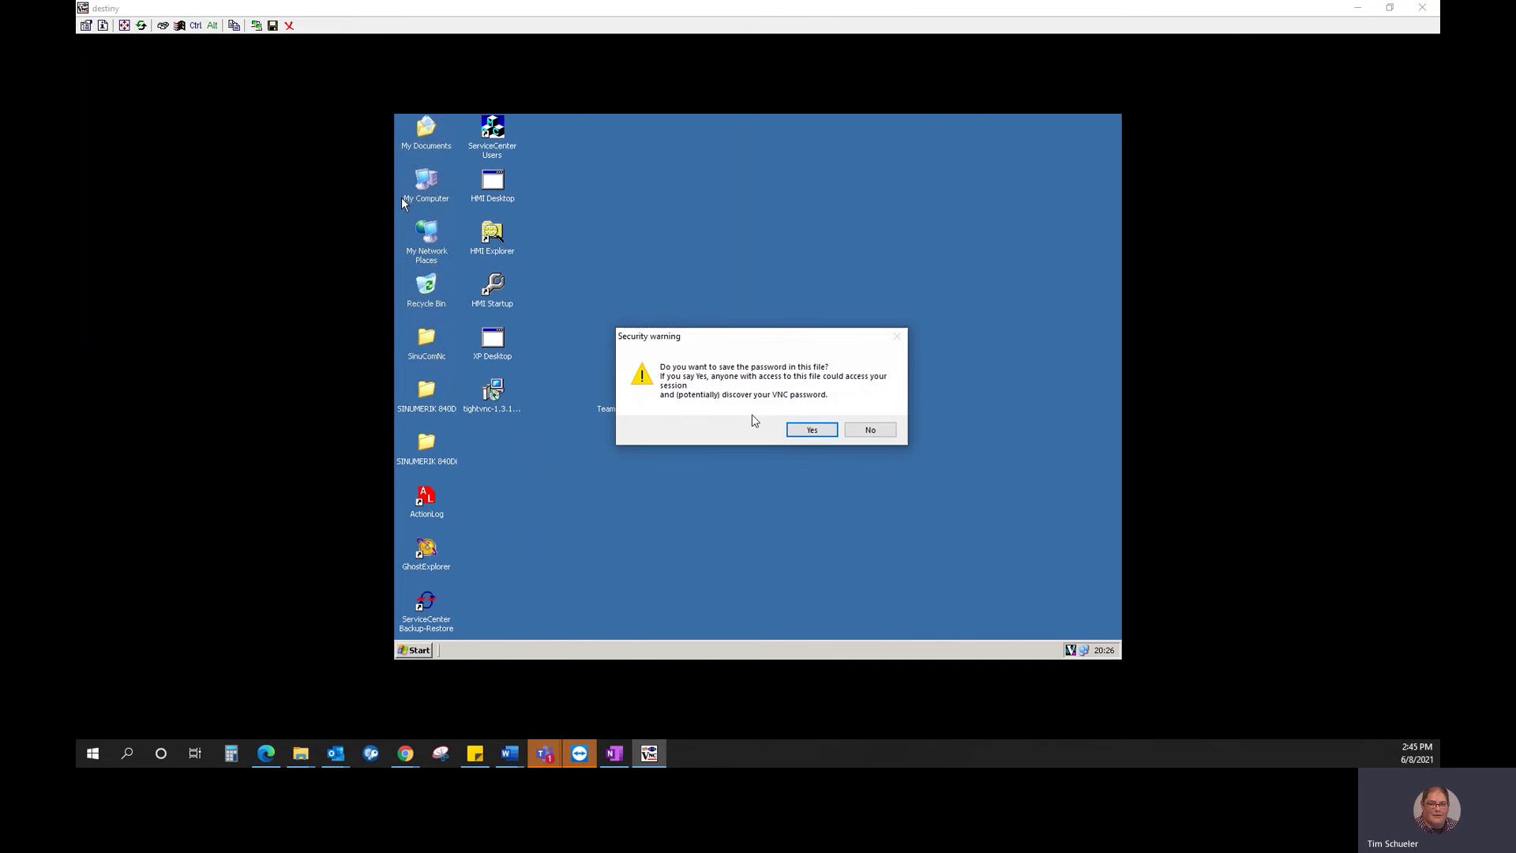
pyautogui.click(811, 432)
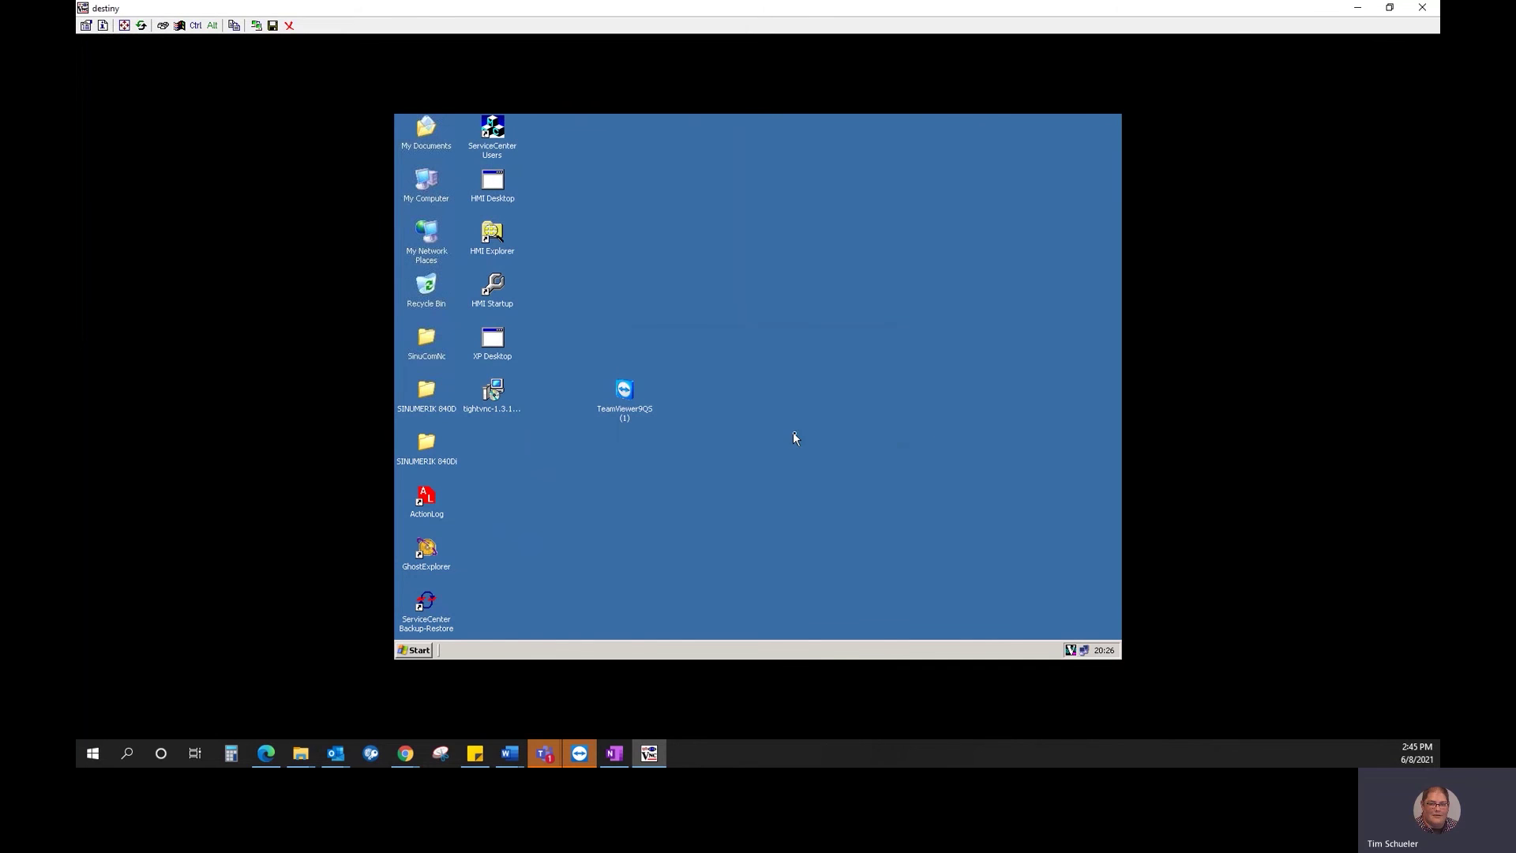